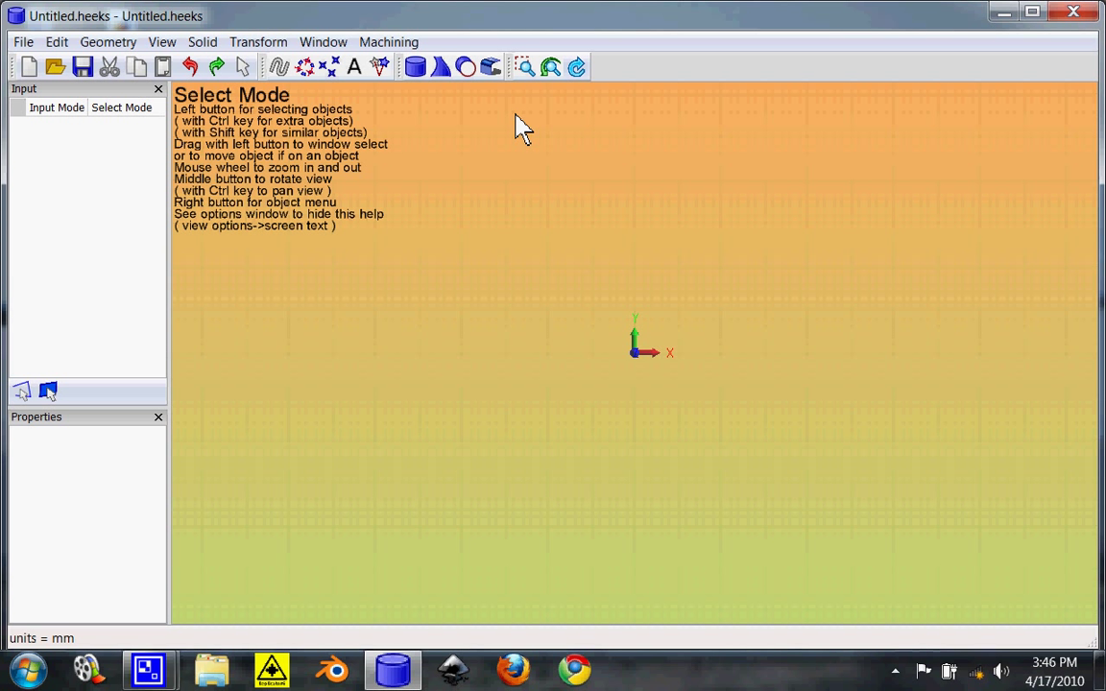
Bring up the sketch tools flyout on the toolbar of the empty drawing
mouse_move(293, 77)
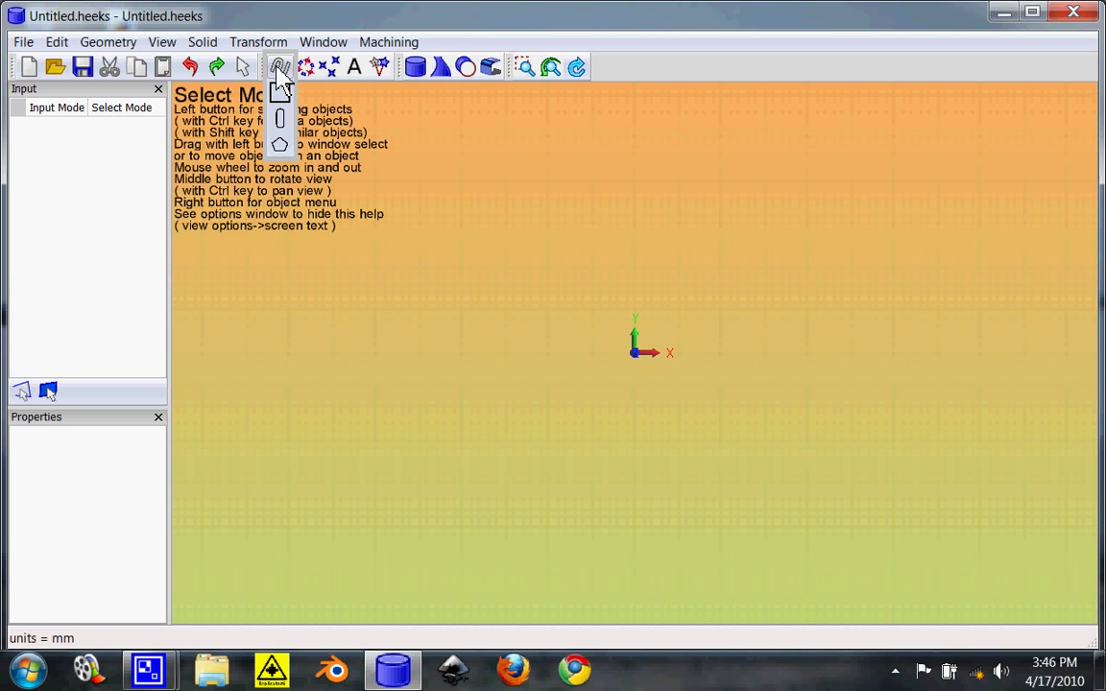
Using the Lines tool, draw the shark's back, dorsal fin and both tail lobes from the origin
left_click(277, 71)
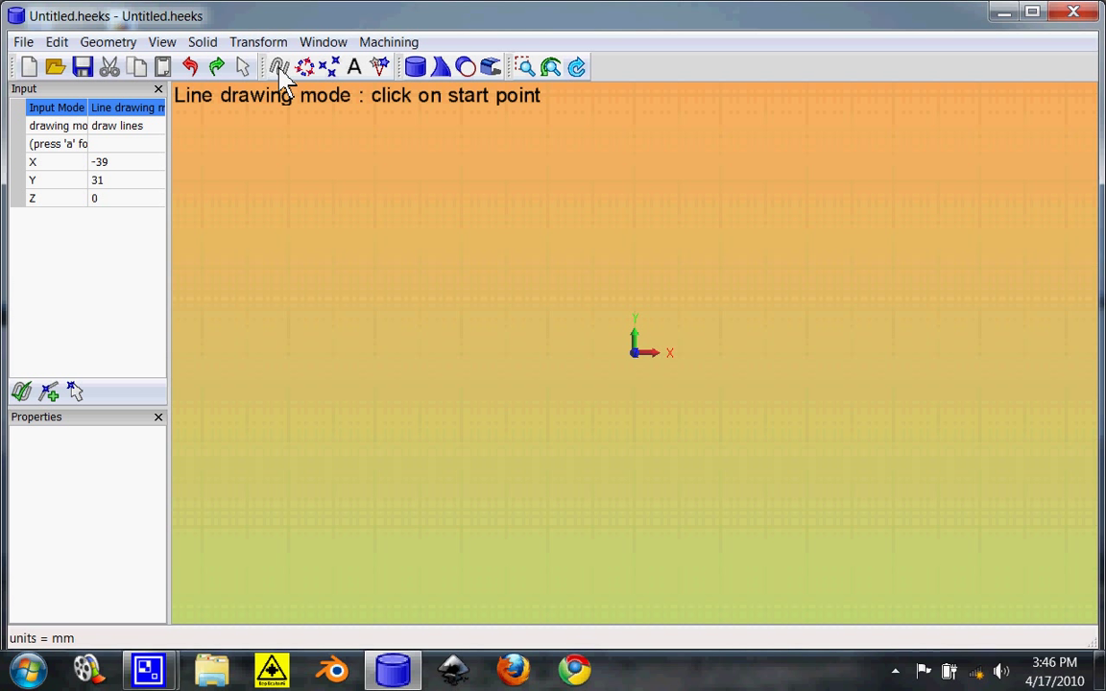
mouse_move(279, 69)
left_click(557, 309)
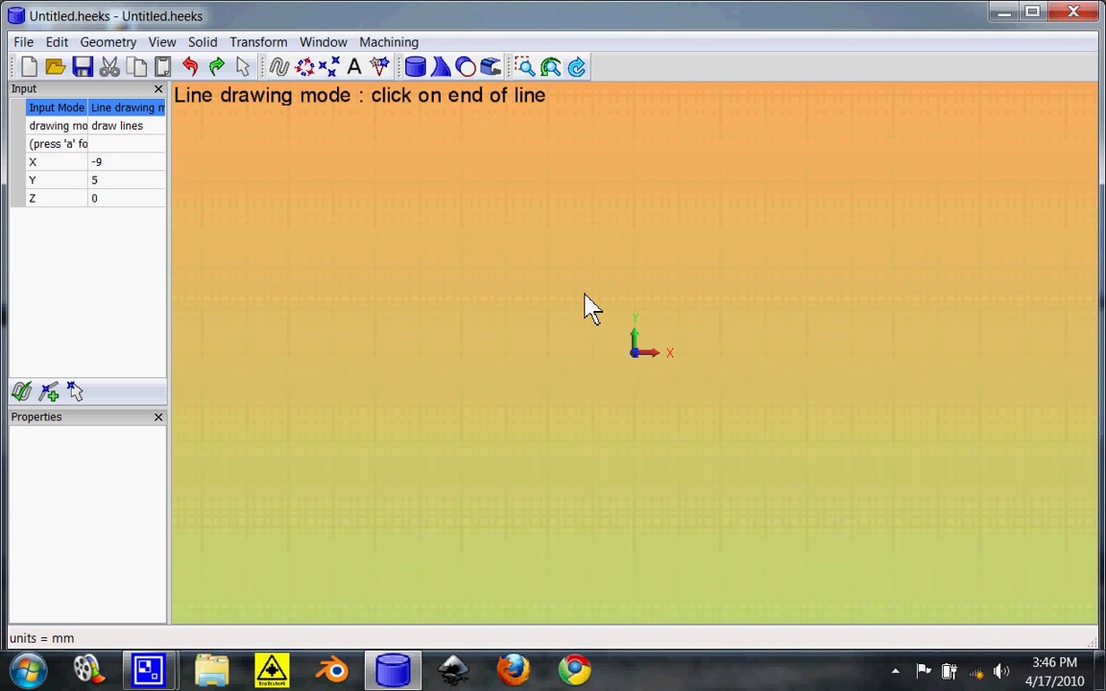
left_click(591, 208)
left_click(633, 309)
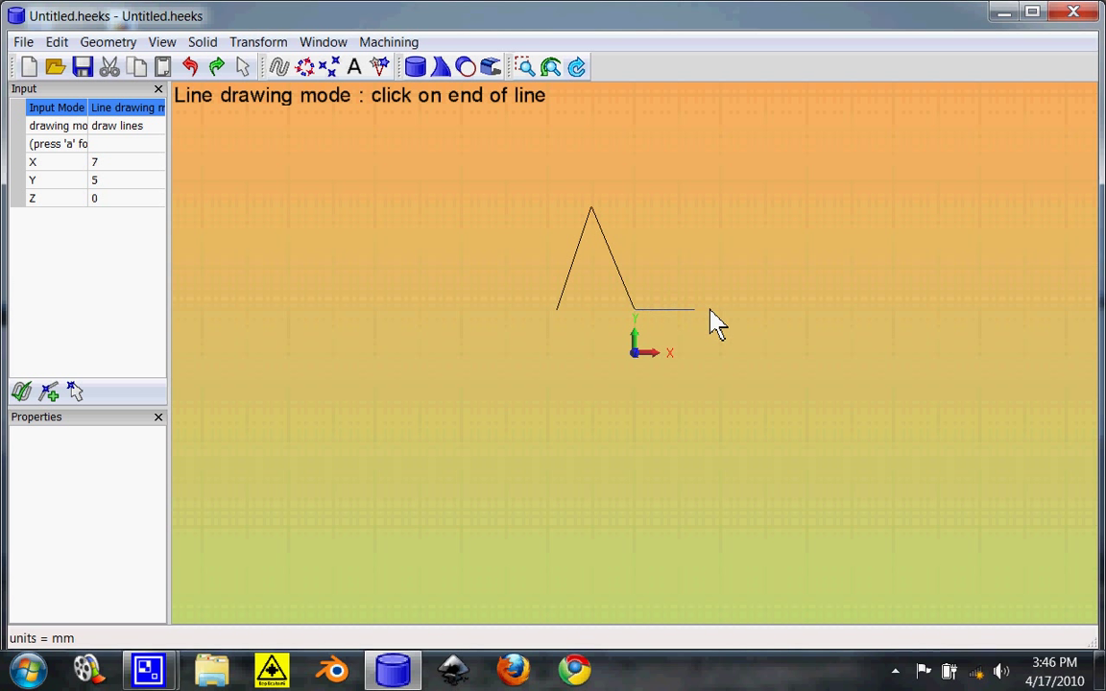
left_click(694, 309)
left_click(763, 269)
left_click(738, 317)
left_click(771, 360)
Draw the belly, two lower fins and snout, closing the outline at its start point
left_click(703, 336)
left_click(584, 336)
left_click(625, 378)
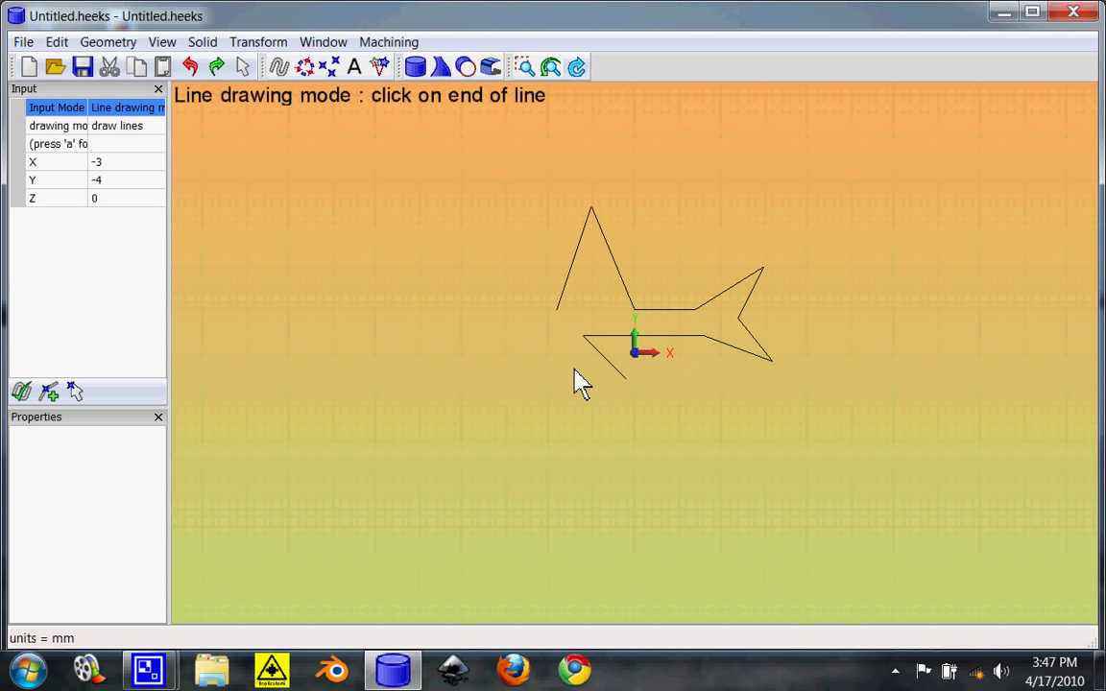
left_click(547, 355)
left_click(497, 385)
left_click(505, 344)
left_click(455, 327)
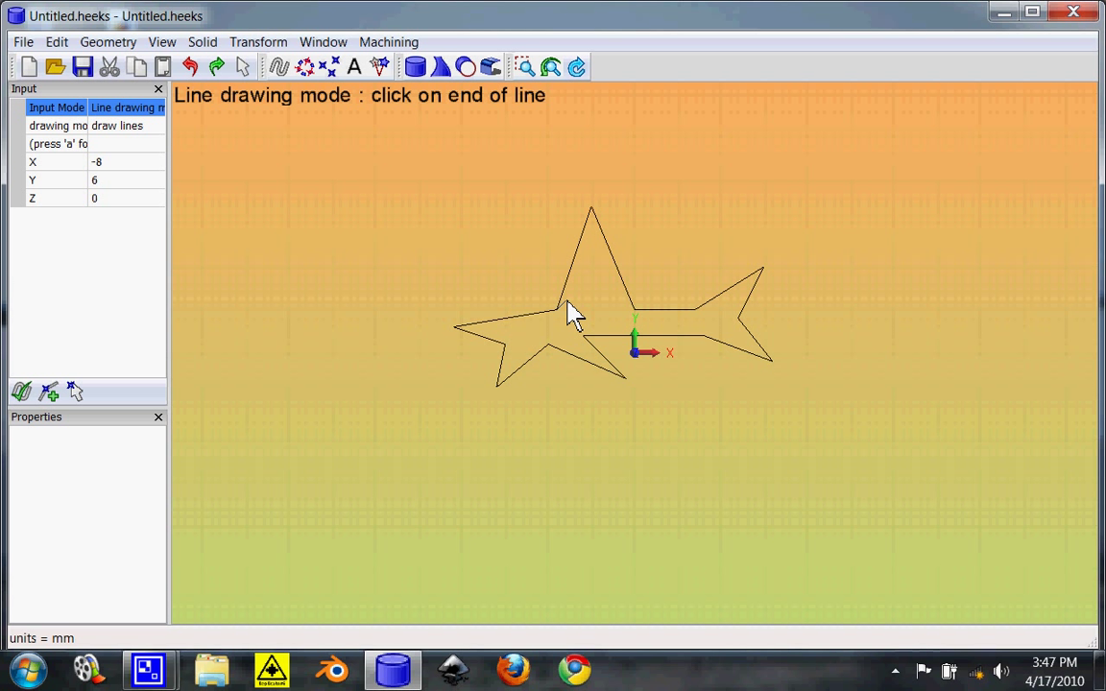
left_click(566, 313)
End line drawing and select the 14-line shark sketch
key("Escape")
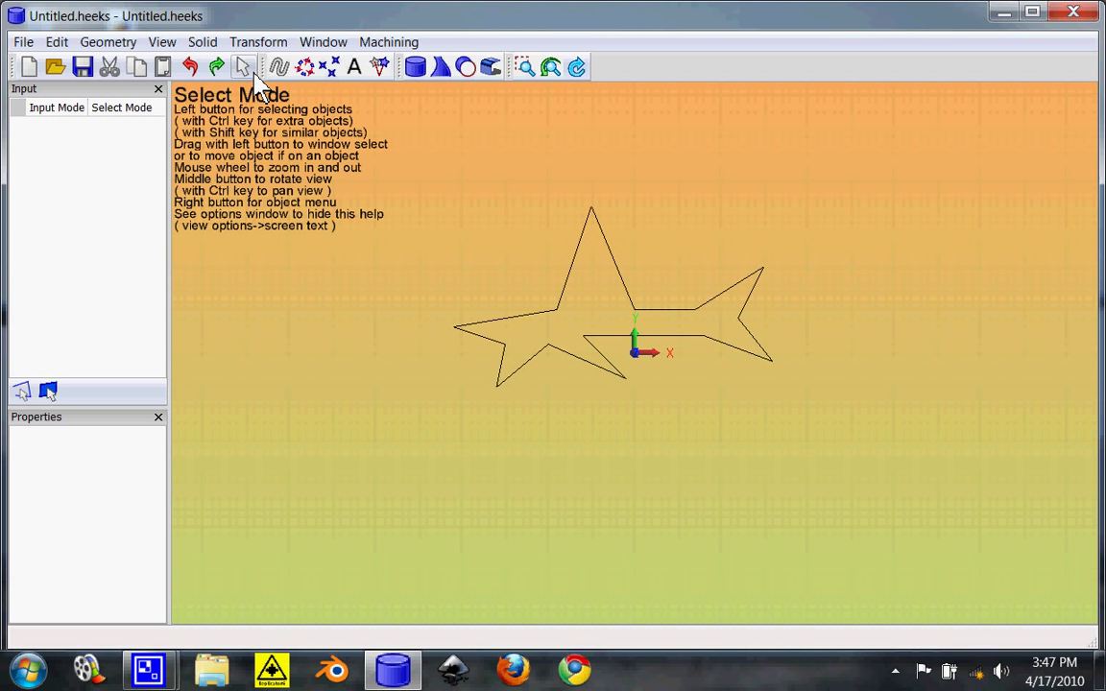
left_click(588, 261)
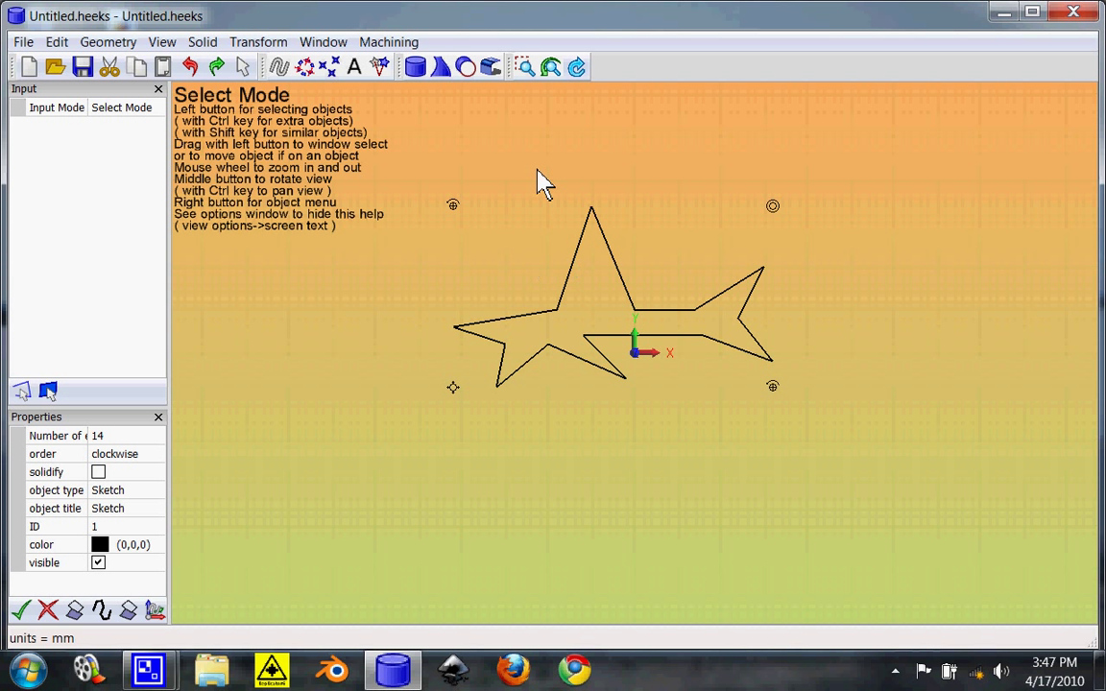
Extrude the shark sketch 5 mm into a solid and tilt the view to show its thickness
mouse_move(440, 69)
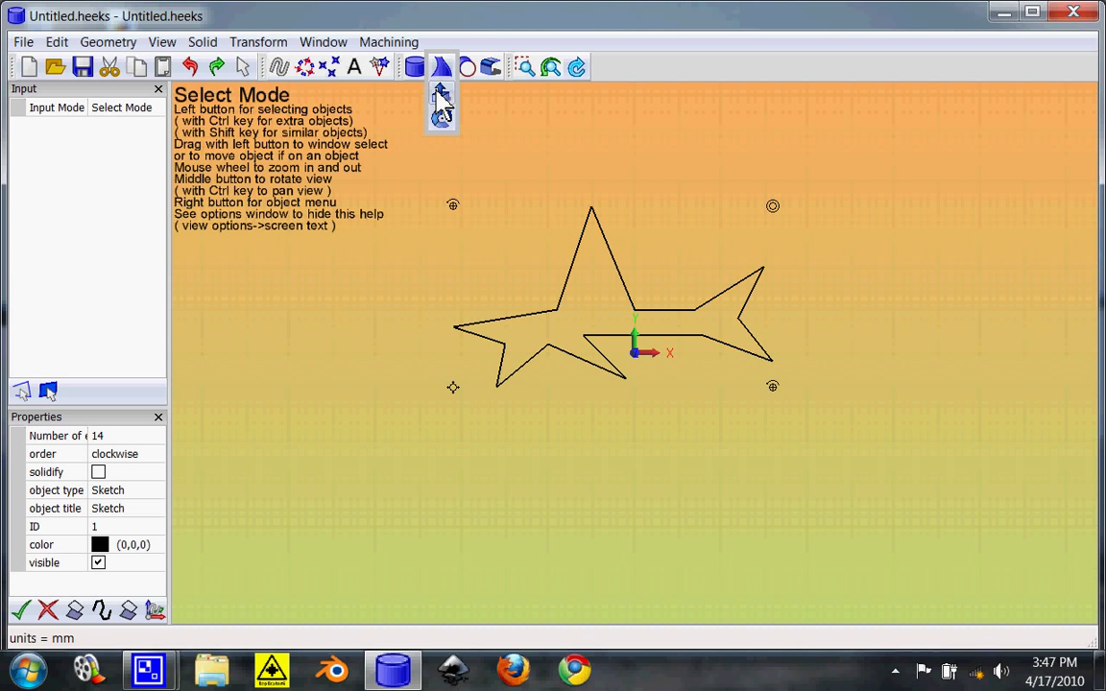
left_click(440, 94)
left_click(129, 126)
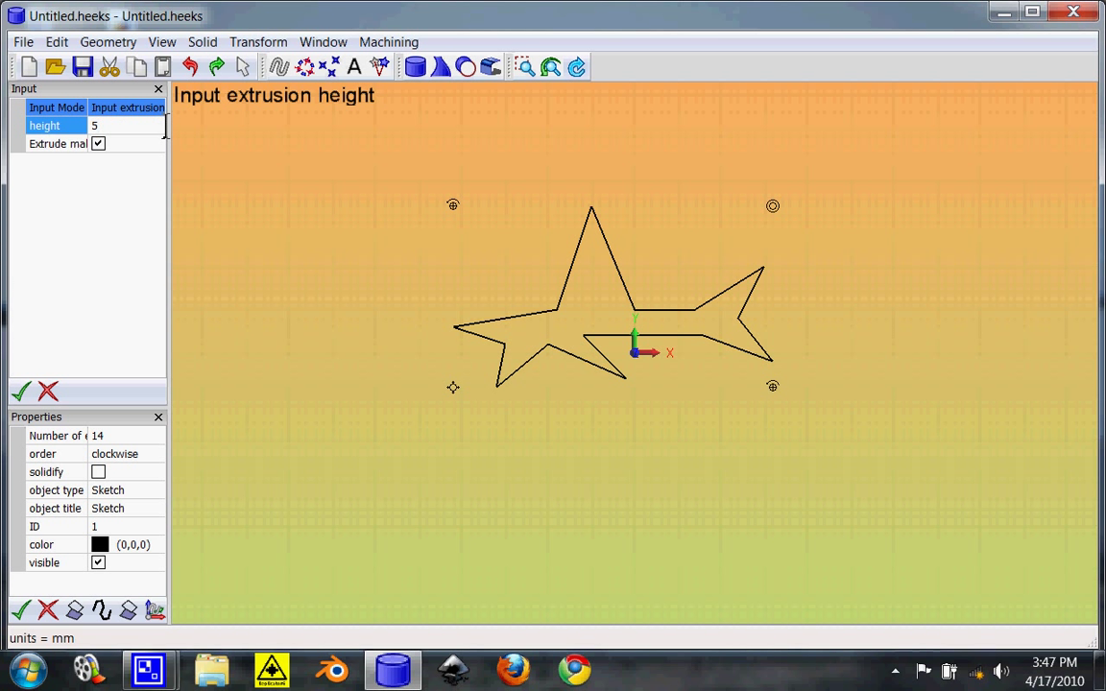
left_click_drag(171, 140, 338, 141)
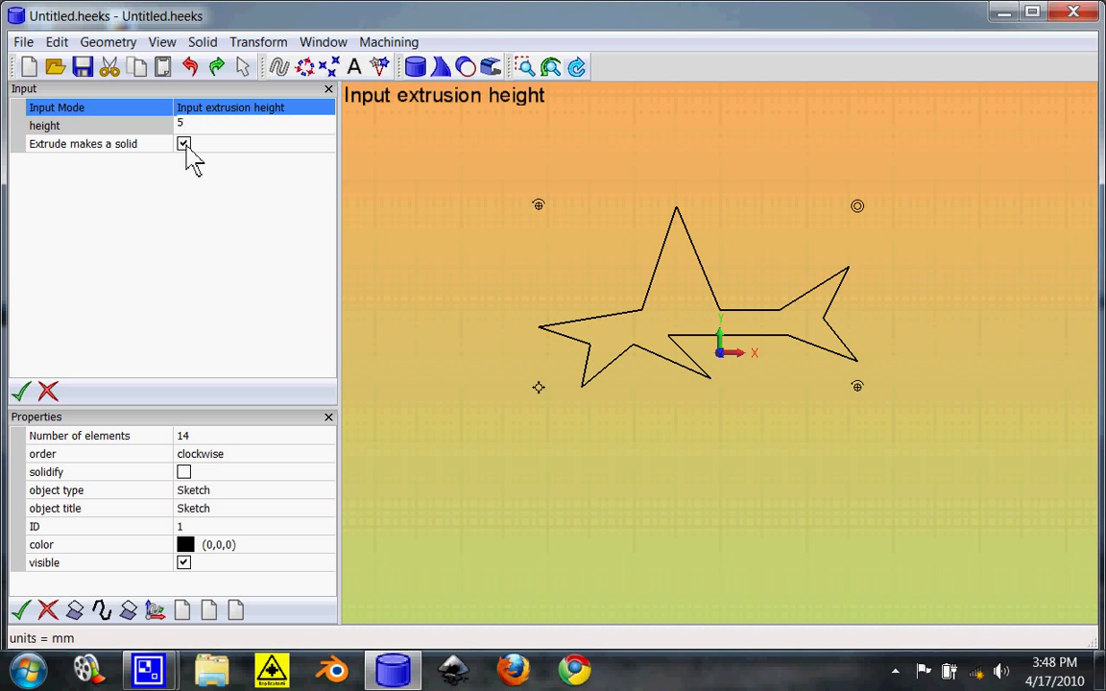
left_click(21, 390)
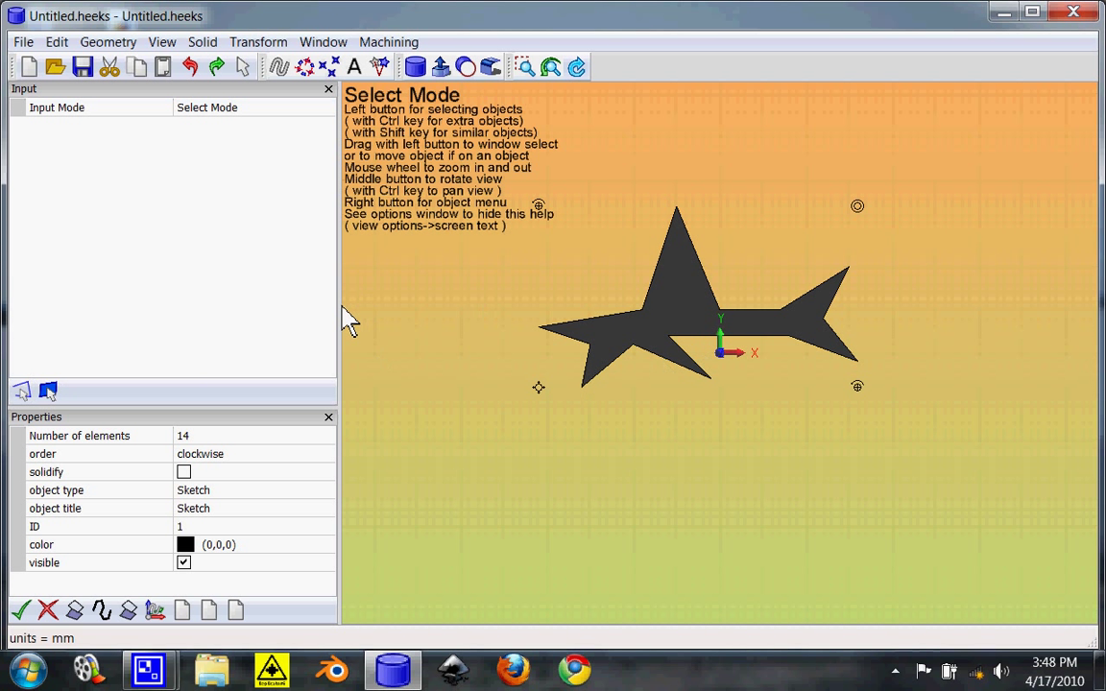
left_click_drag(341, 308, 163, 298)
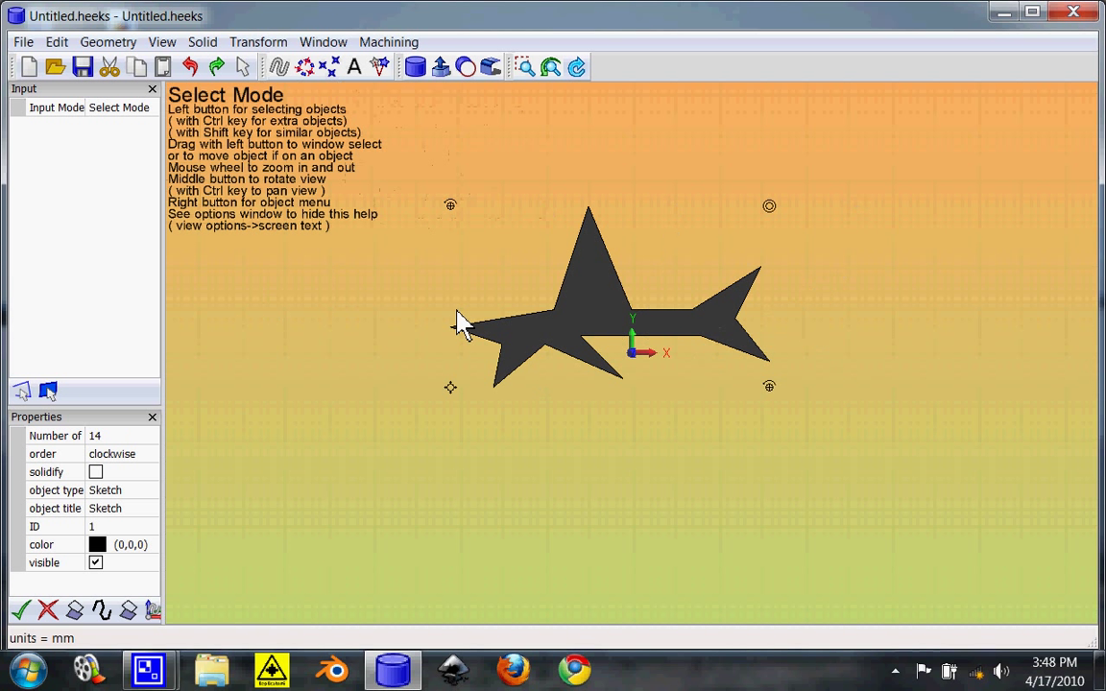
mouse_move(636, 363)
middle_mouse_down()
mouse_move(624, 284)
mouse_move(676, 151)
mouse_move(647, 353)
middle_mouse_up()
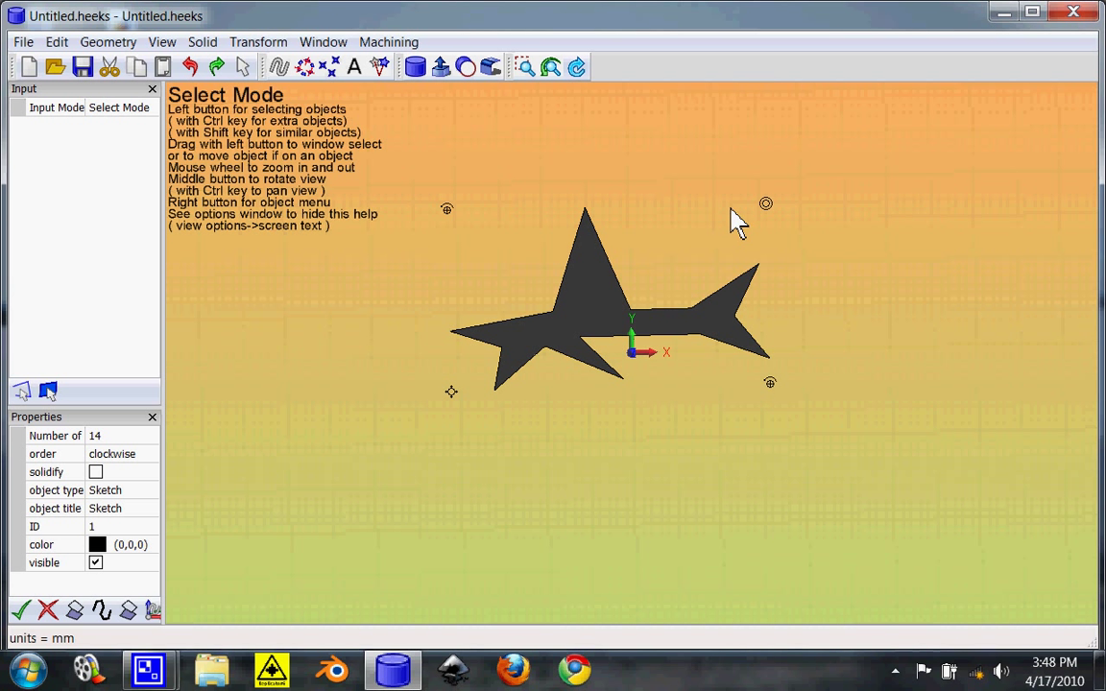
Save the shark model as Untitled.stl on the Desktop using the STL file type
left_click(25, 44)
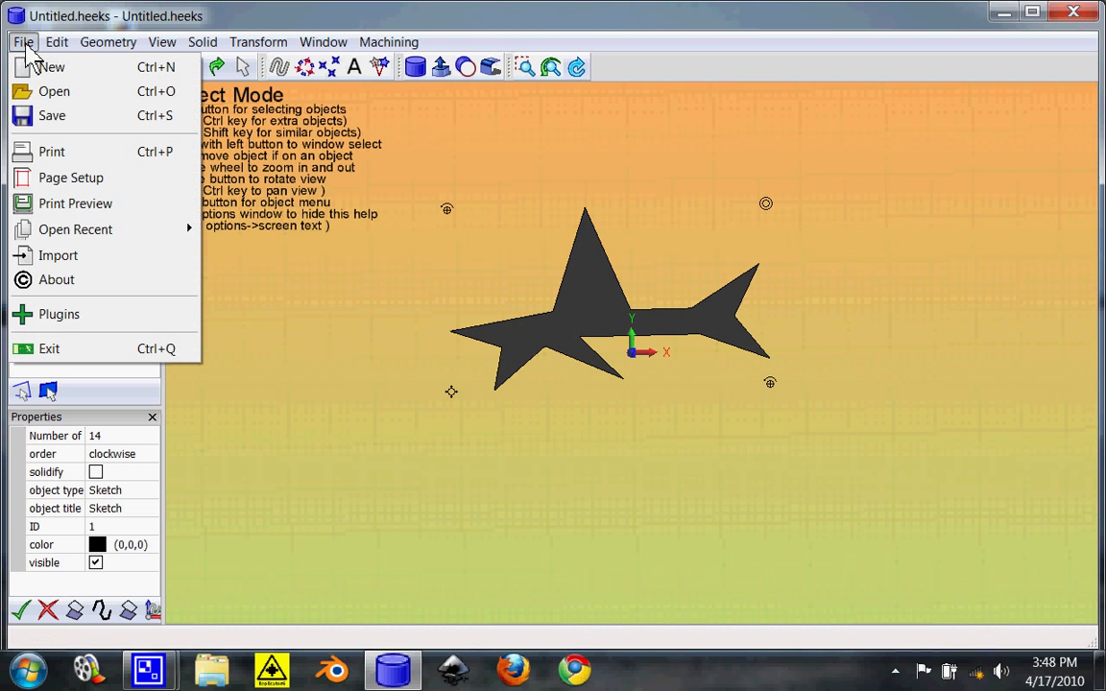
left_click(32, 123)
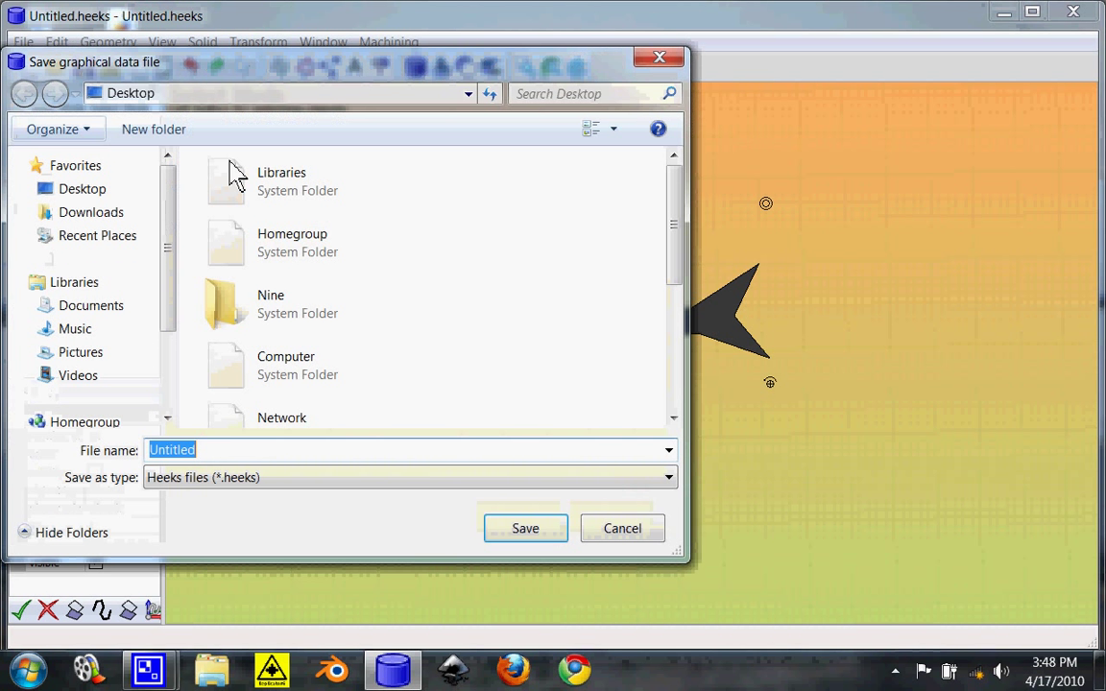
left_click(669, 478)
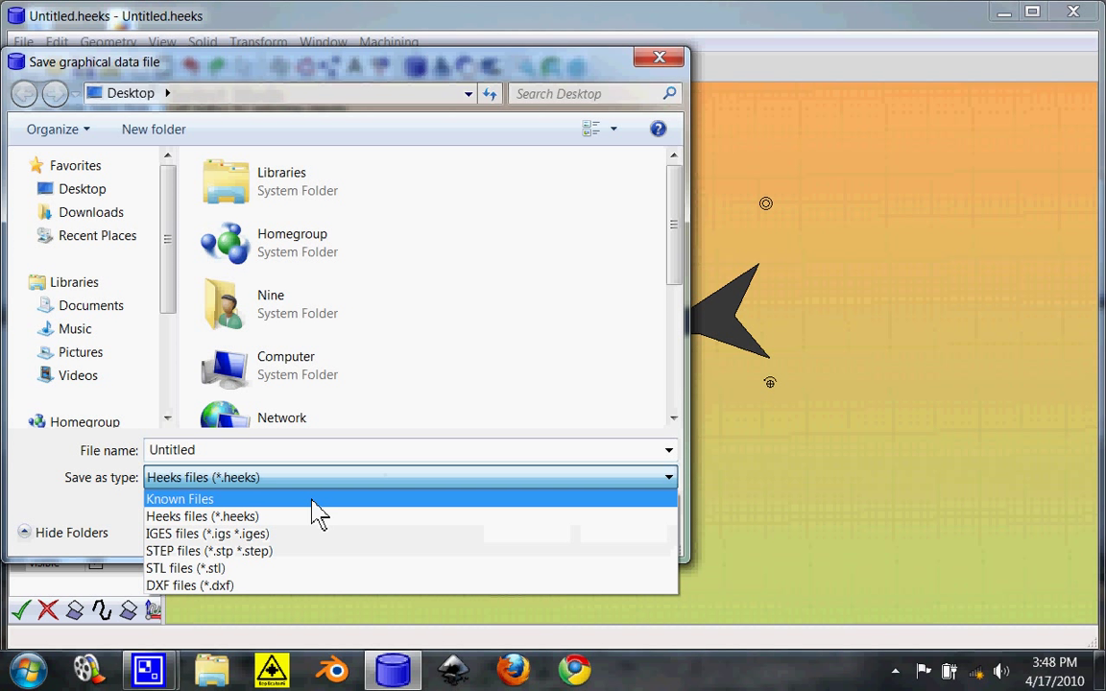
left_click(254, 568)
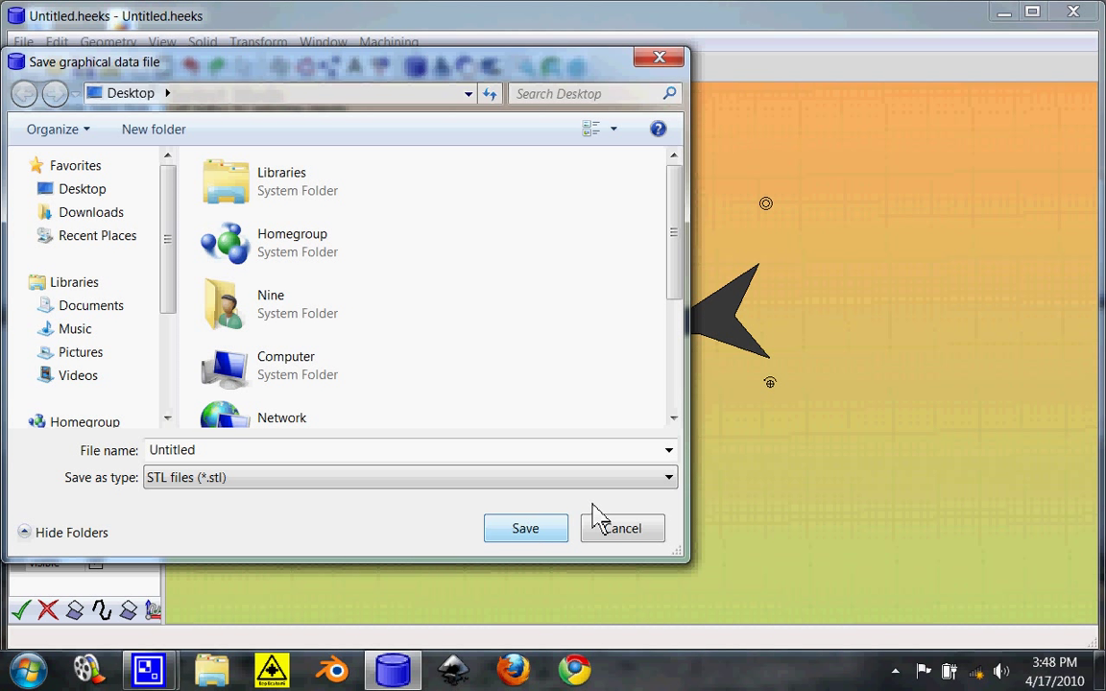
left_click(667, 479)
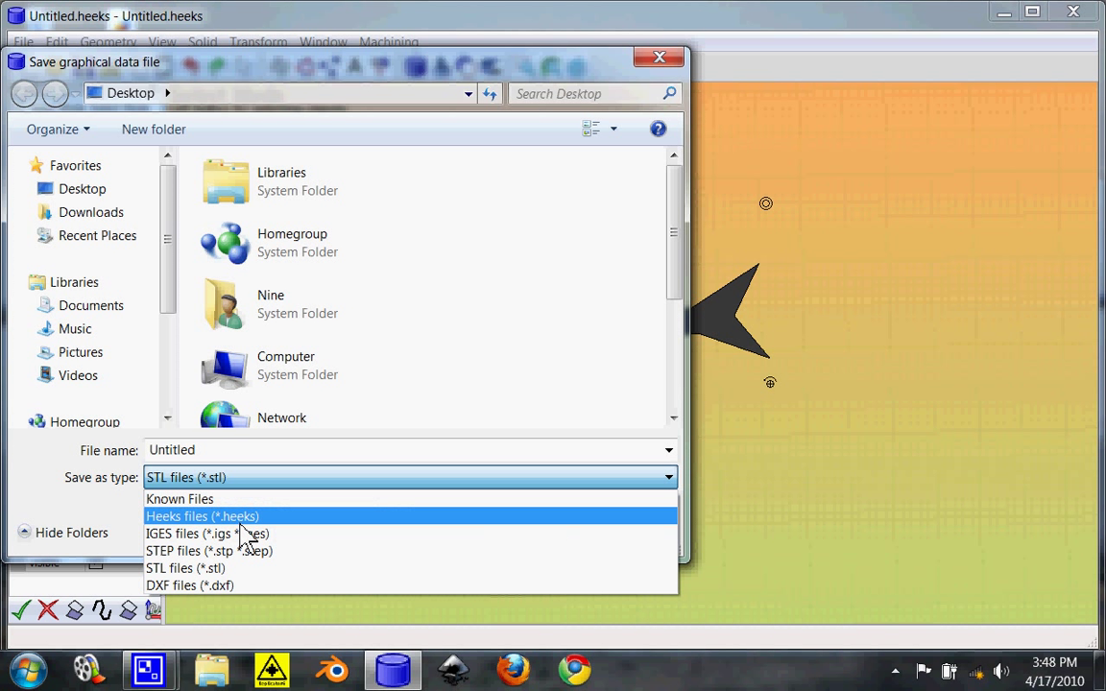
left_click(73, 481)
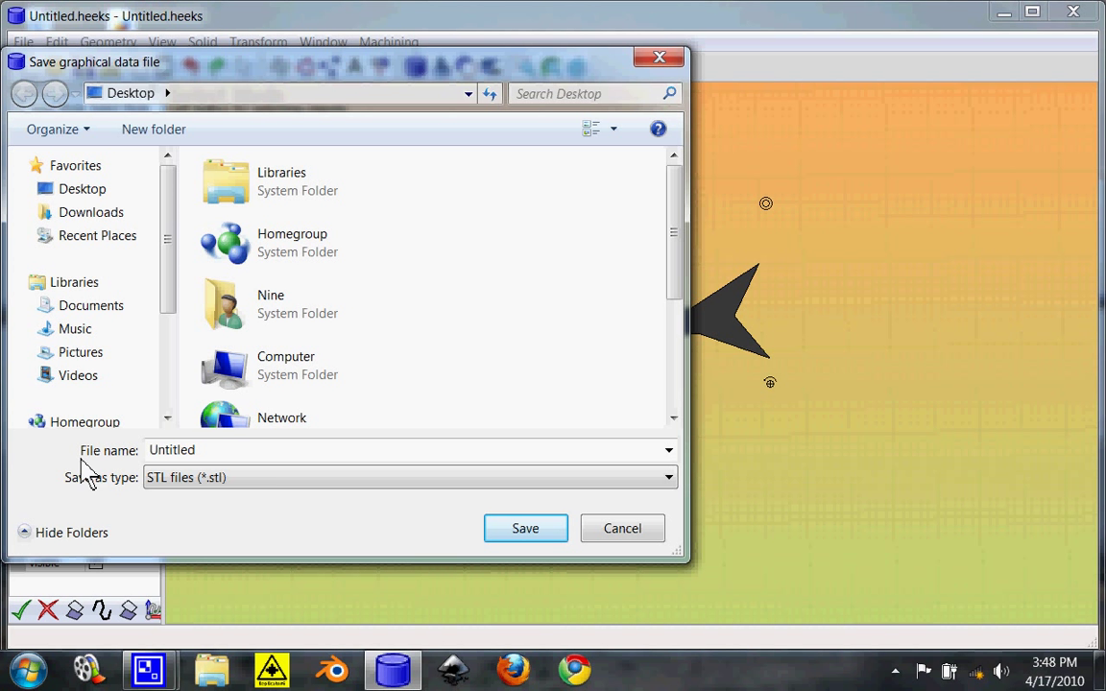
left_click(519, 531)
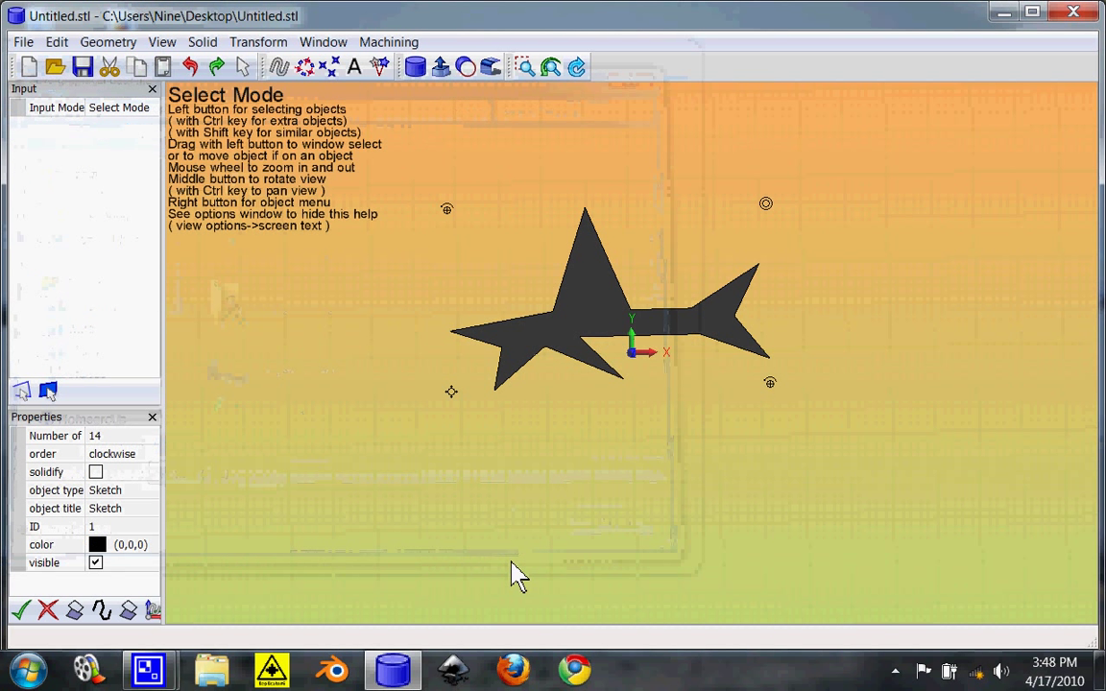
Launch Skeinforge and slice Untitled.stl, exporting Untitled_export.gcode
left_click(1005, 17)
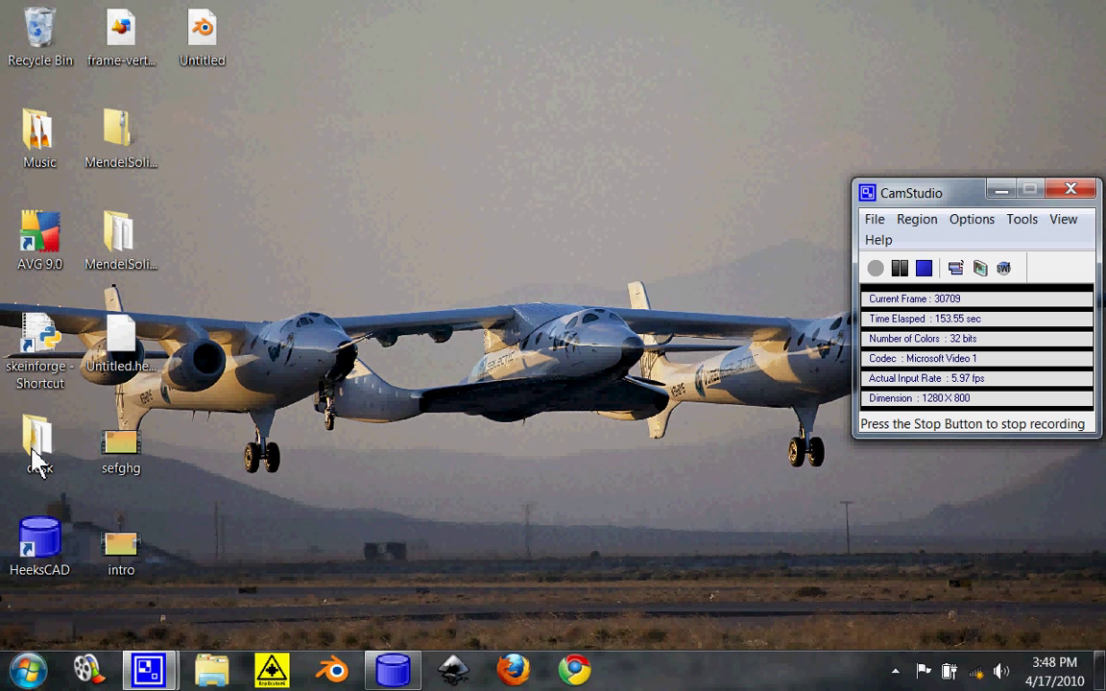
left_click(48, 357)
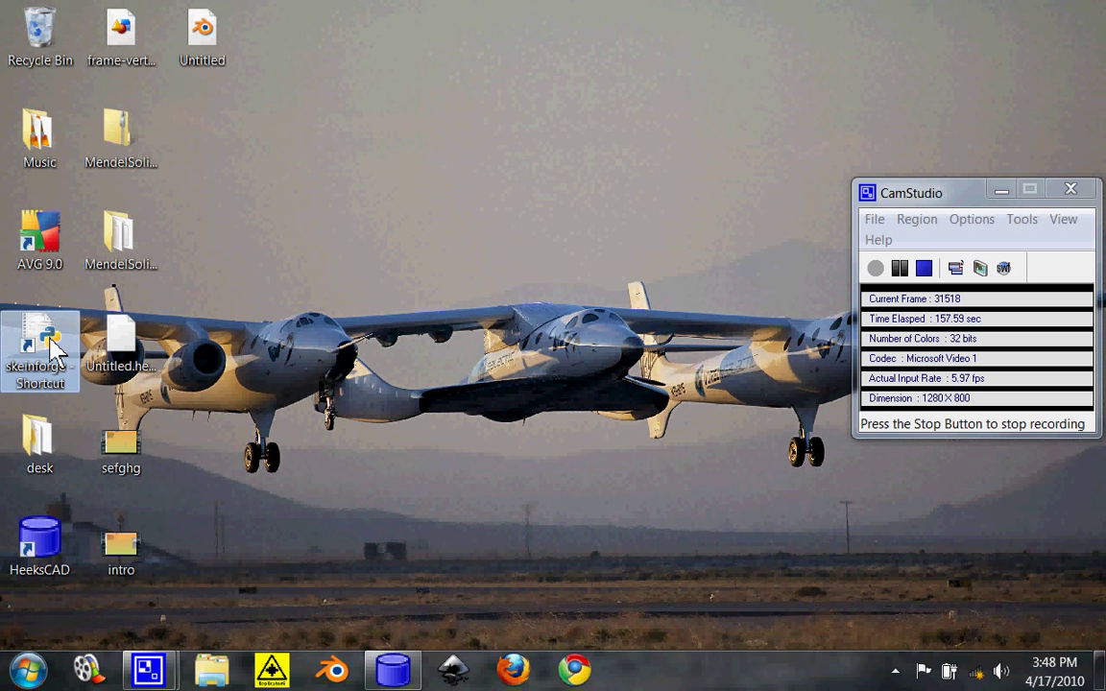
double_click(55, 332)
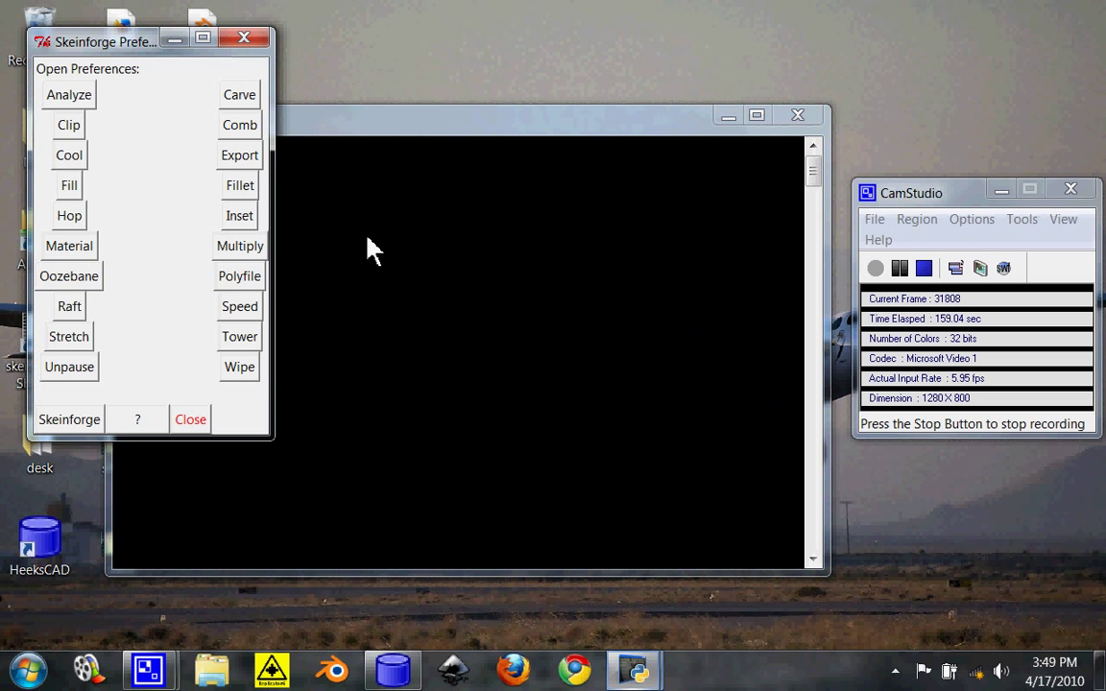
left_click(76, 421)
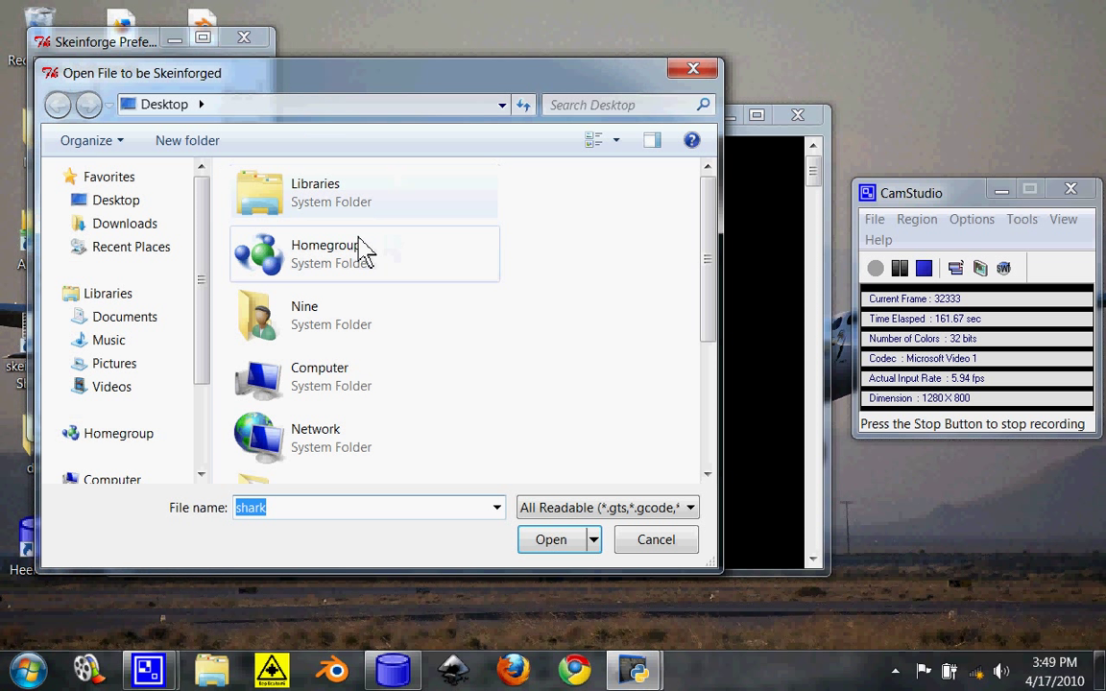
left_click_drag(710, 245, 710, 383)
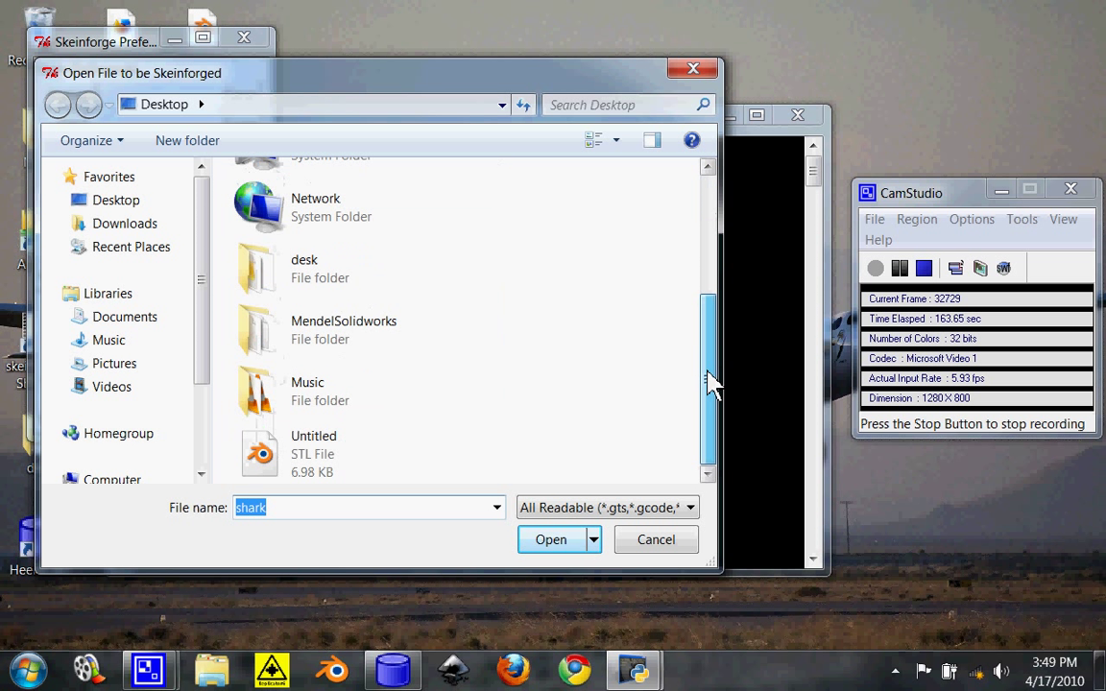
left_click(299, 449)
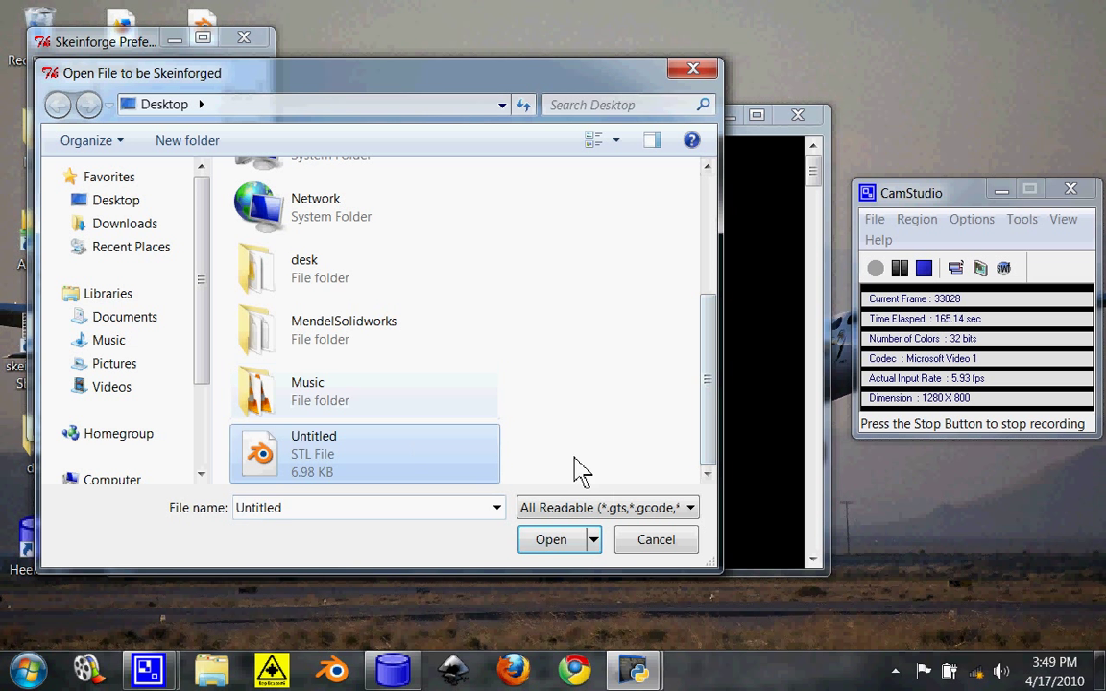
left_click(560, 544)
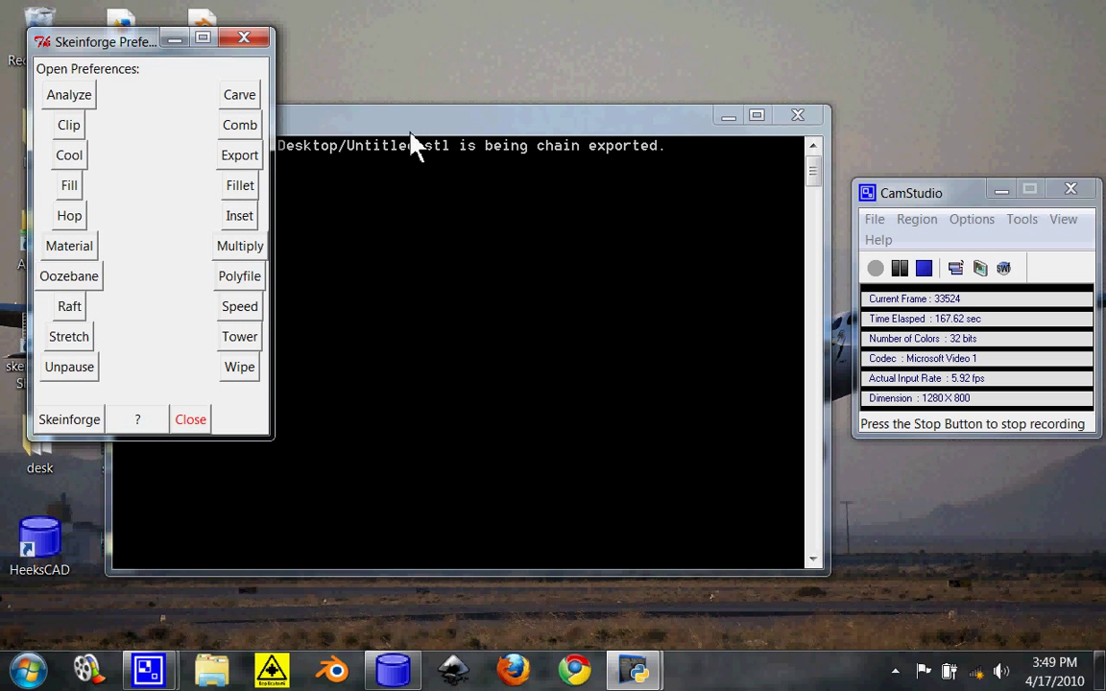
left_click(414, 143)
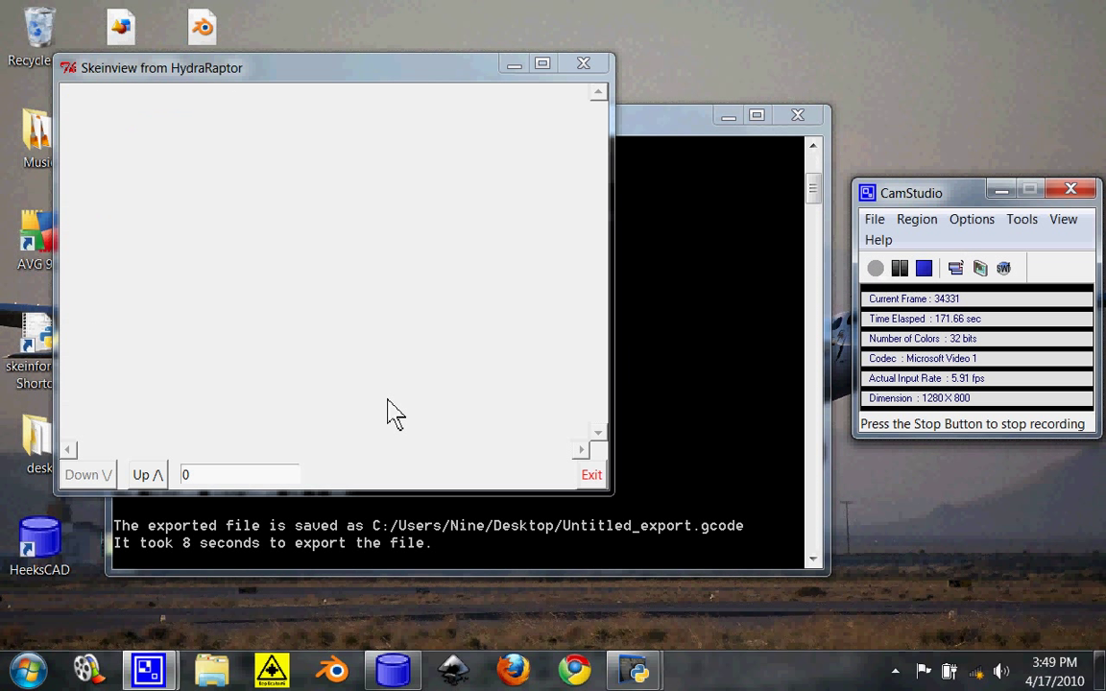
Step up through the sliced layers to the last one, then close the Skeinview preview
left_click(147, 475)
left_click(147, 475)
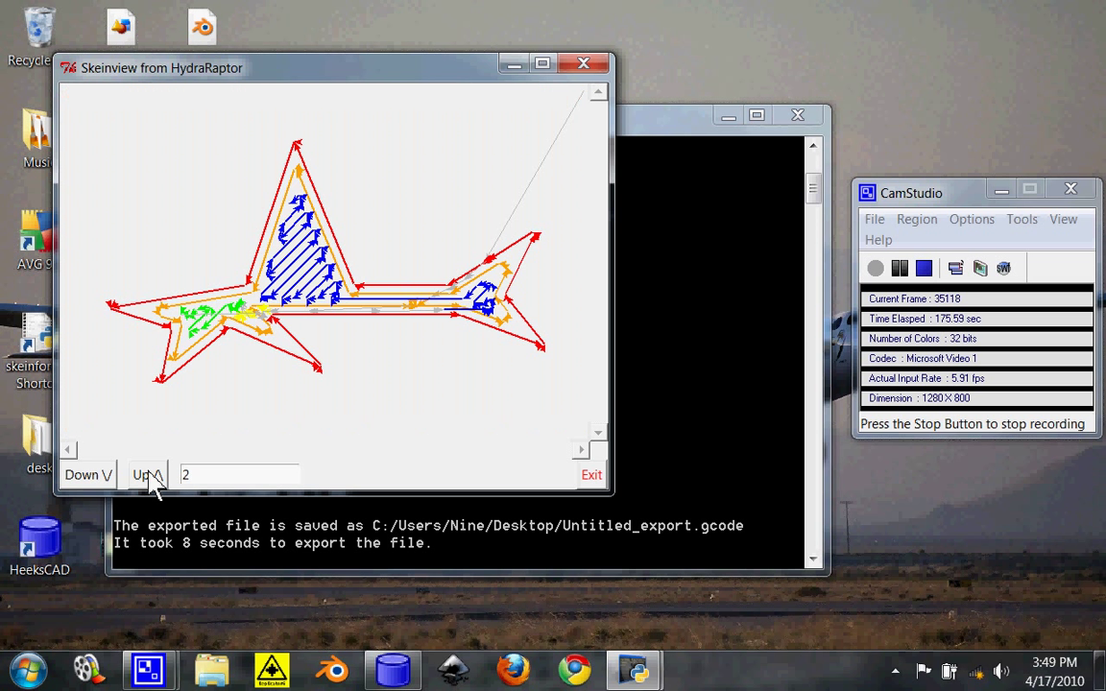
left_click(147, 475)
left_click(147, 475)
left_click(147, 475)
left_click(147, 475)
left_click(147, 475)
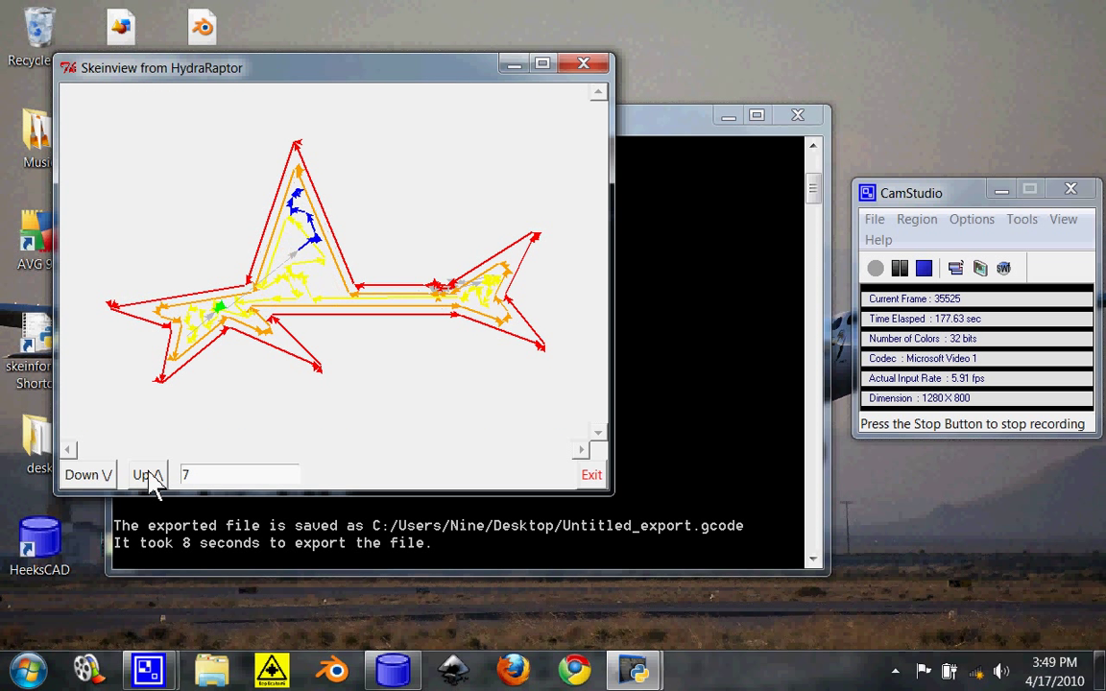
left_click(147, 475)
left_click(146, 475)
left_click(147, 475)
left_click(146, 475)
left_click(147, 475)
left_click(147, 475)
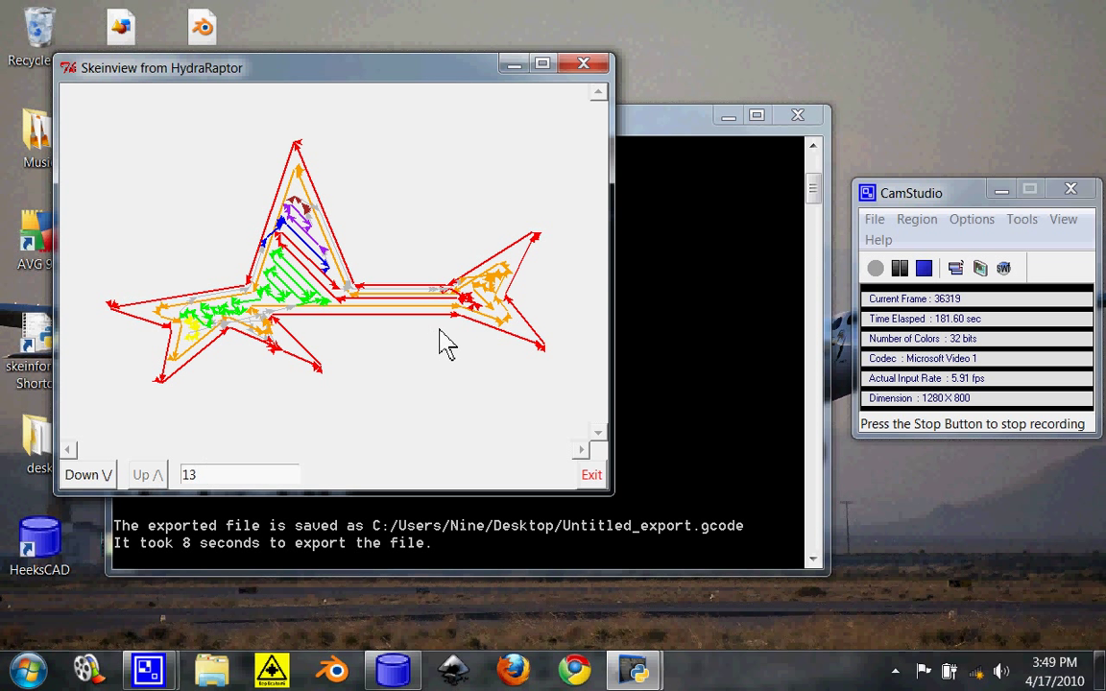
left_click(583, 64)
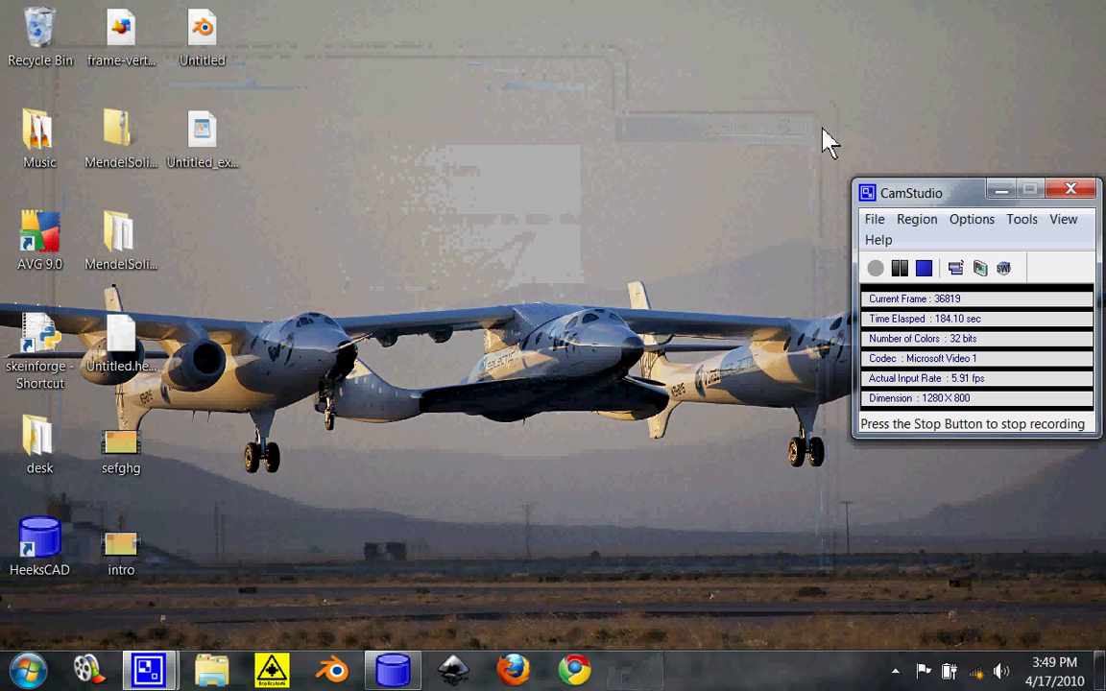
Back in HeeksCAD, delete the extruded shark solid to leave an empty canvas
left_click(391, 671)
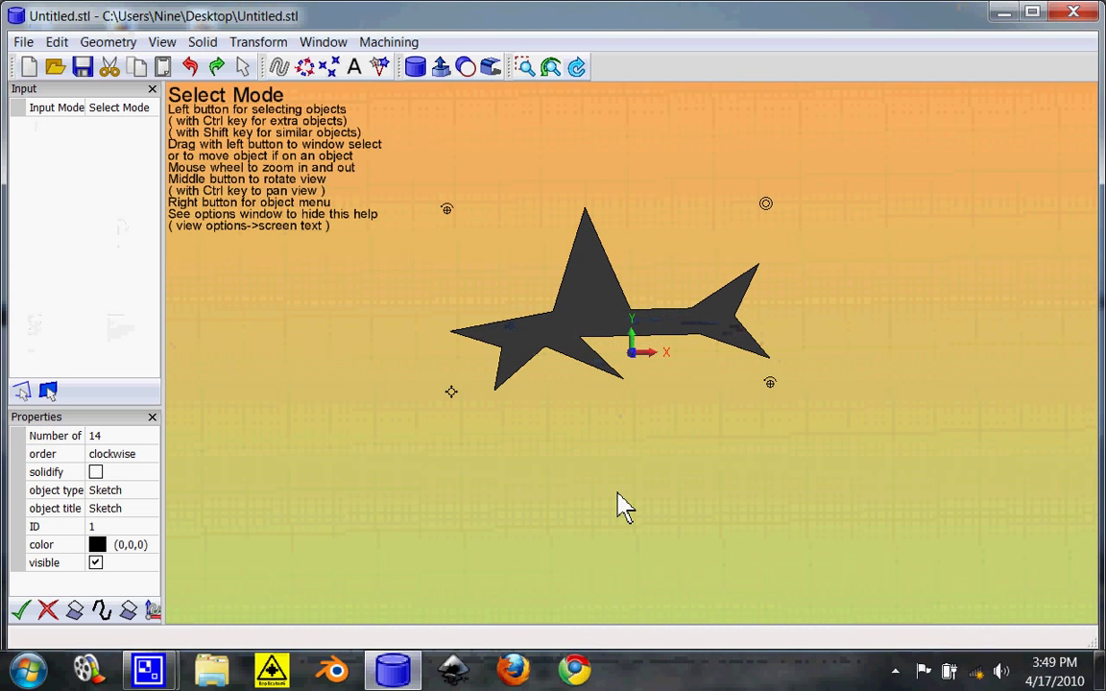
left_click(529, 270)
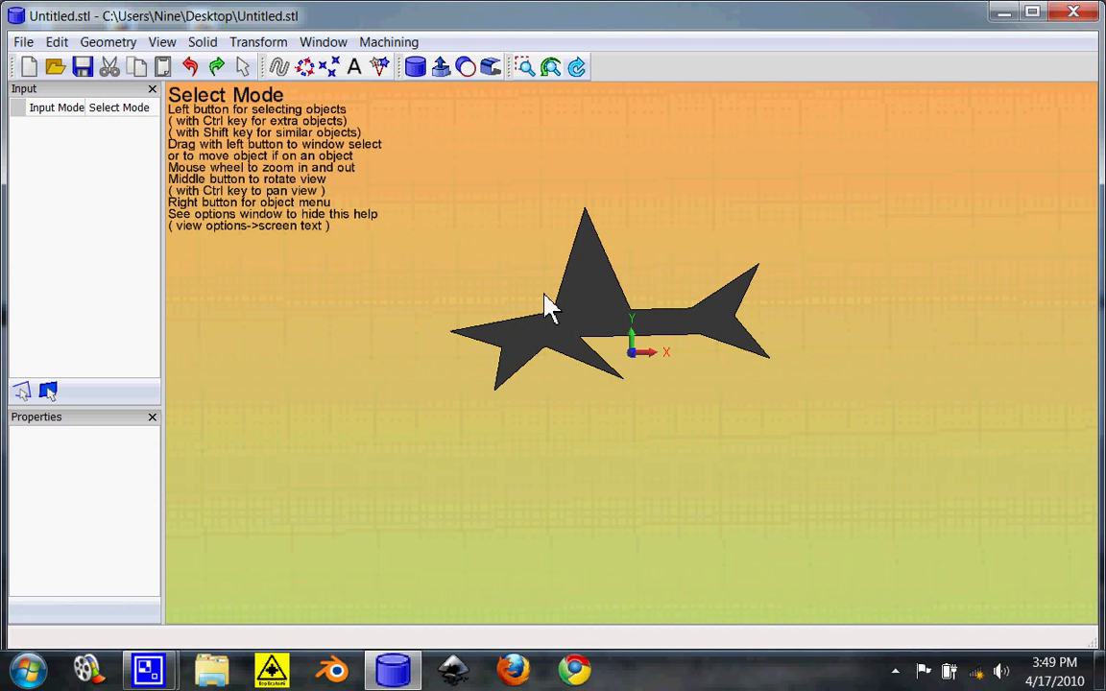
left_click(559, 321)
key("Delete")
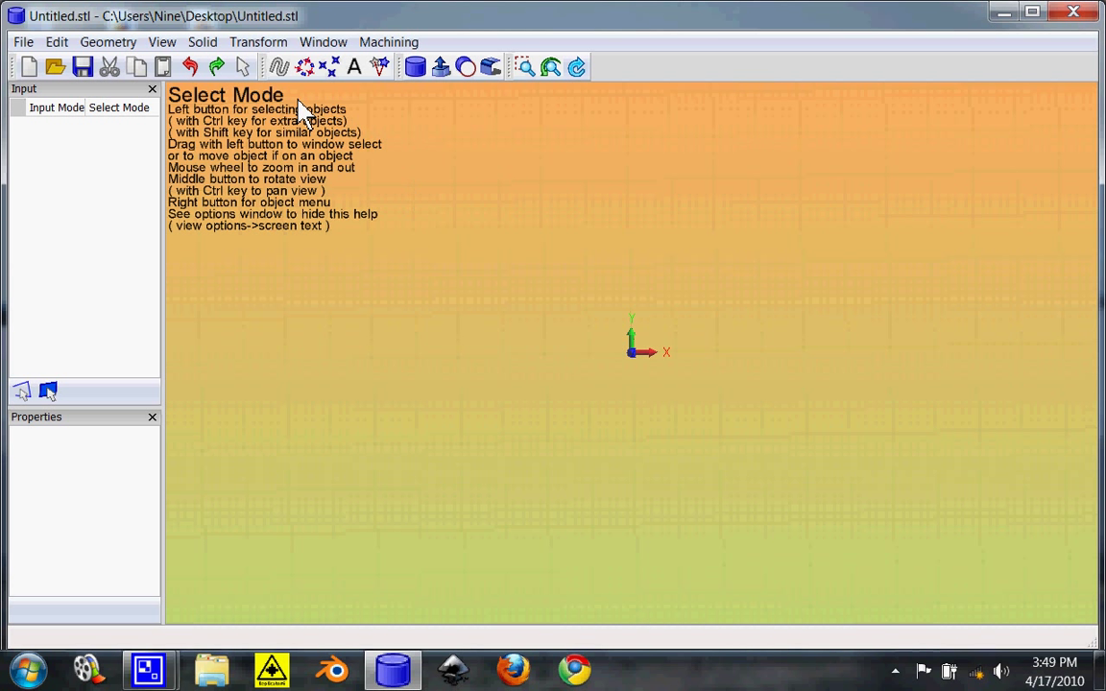
left_click(278, 66)
Draw a square rectangle above-left of the origin, then select and deselect it
left_click(278, 97)
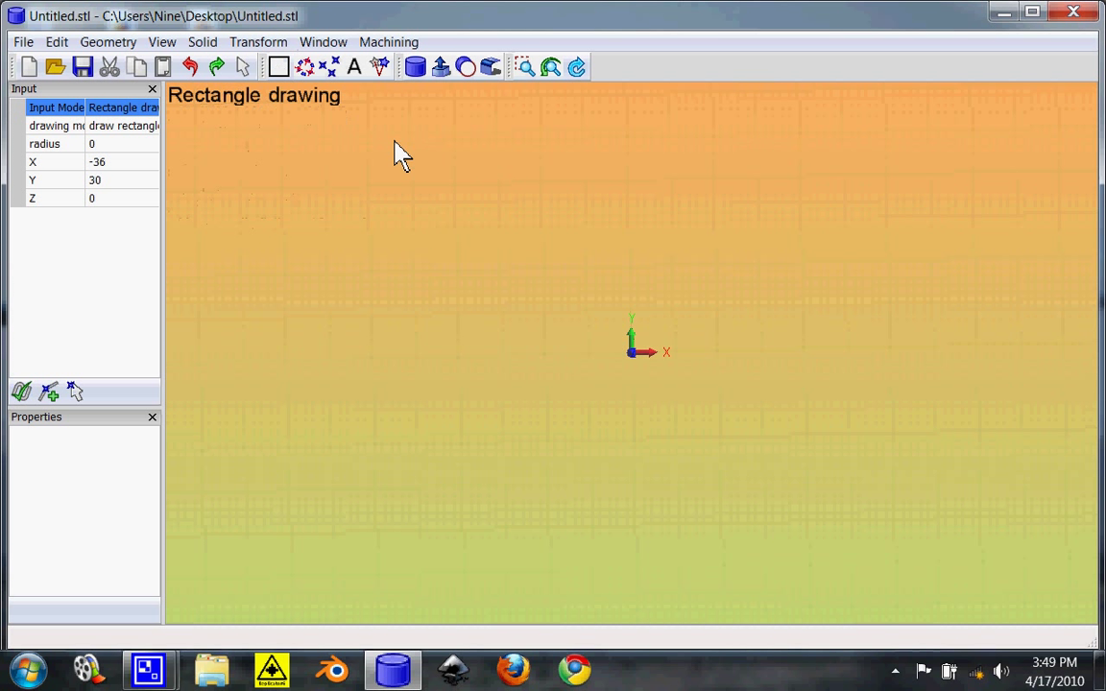
left_click(544, 348)
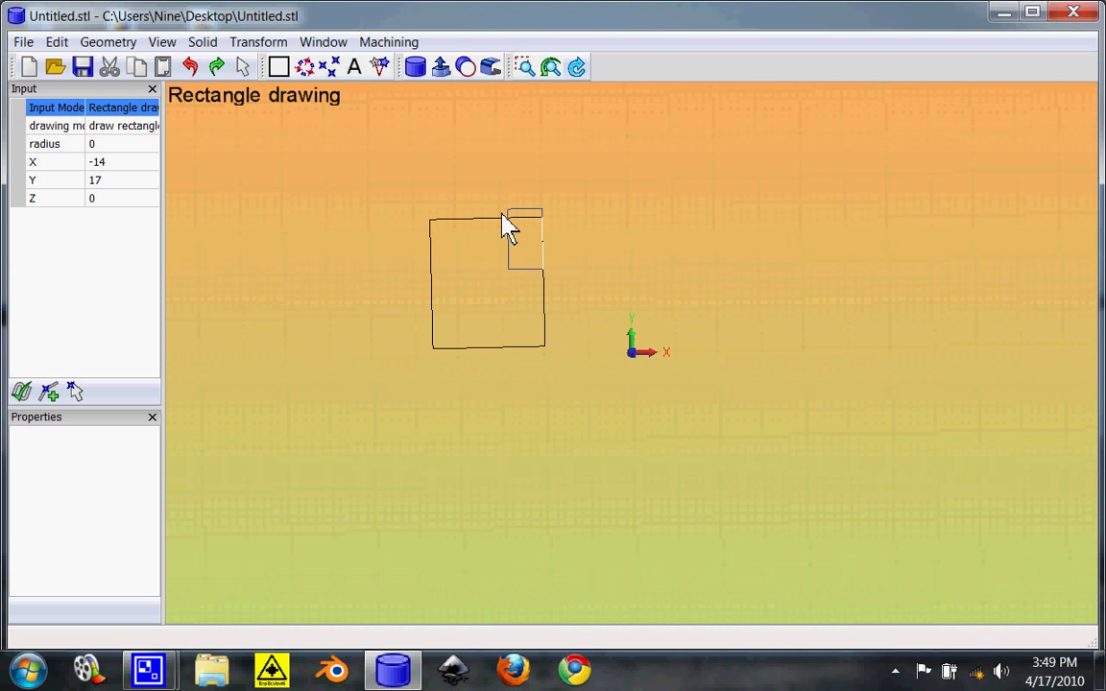
key("Escape")
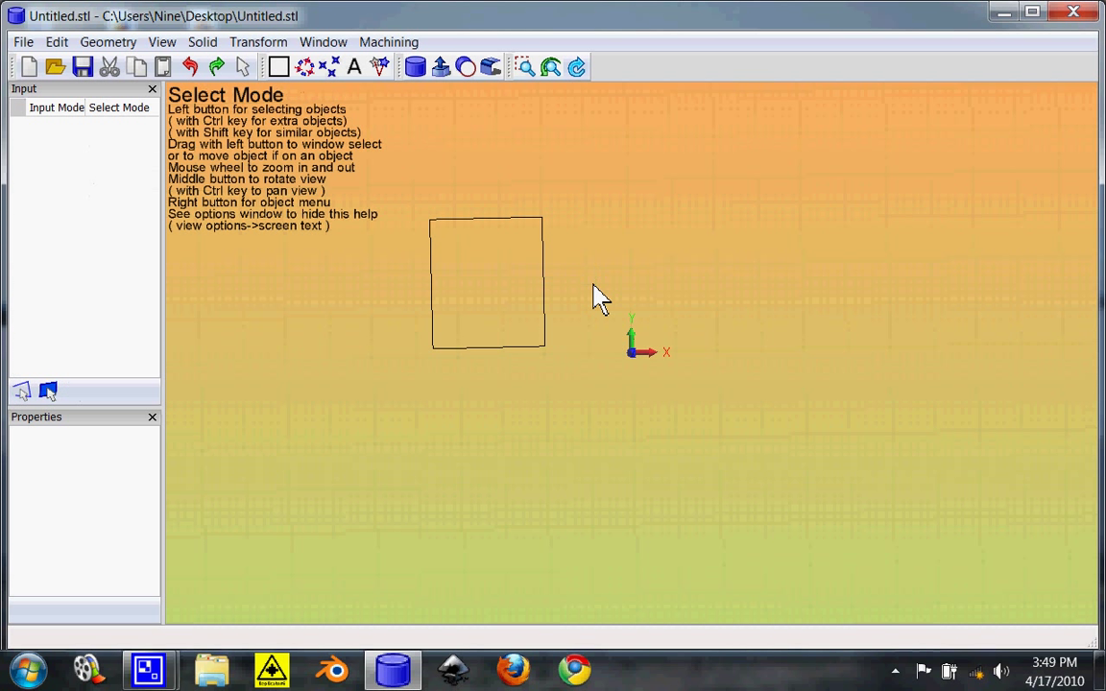
left_click(546, 347)
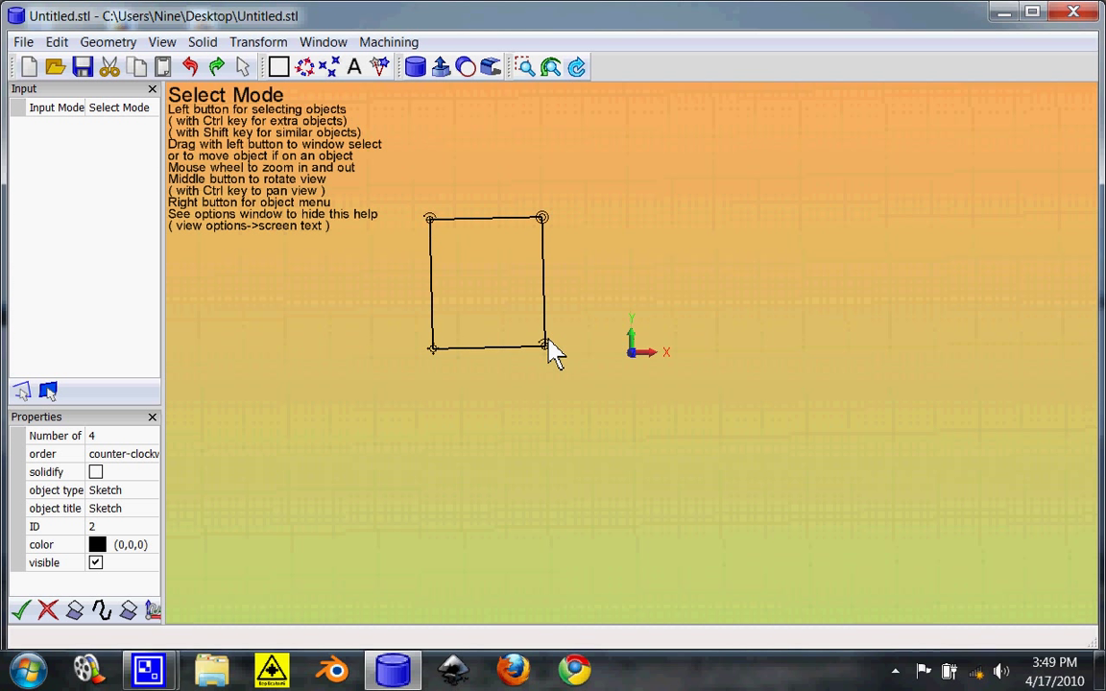
left_click(440, 69)
left_click(358, 141)
left_click(279, 67)
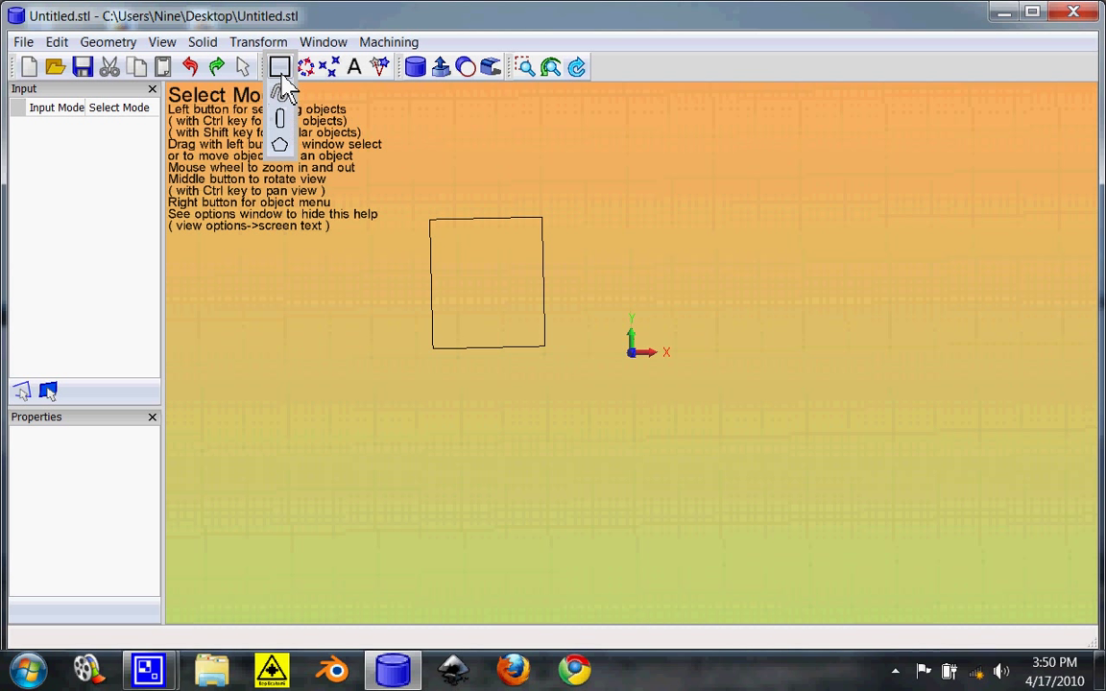
Draw a long obround slot below the rectangle
left_click(279, 118)
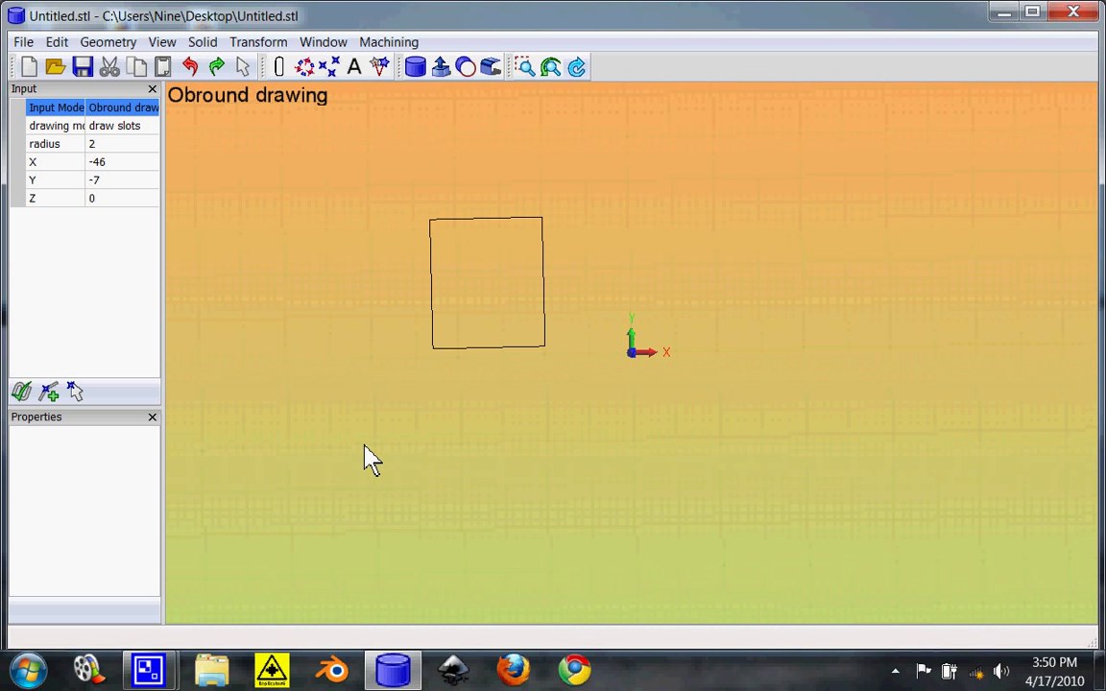
left_click(238, 422)
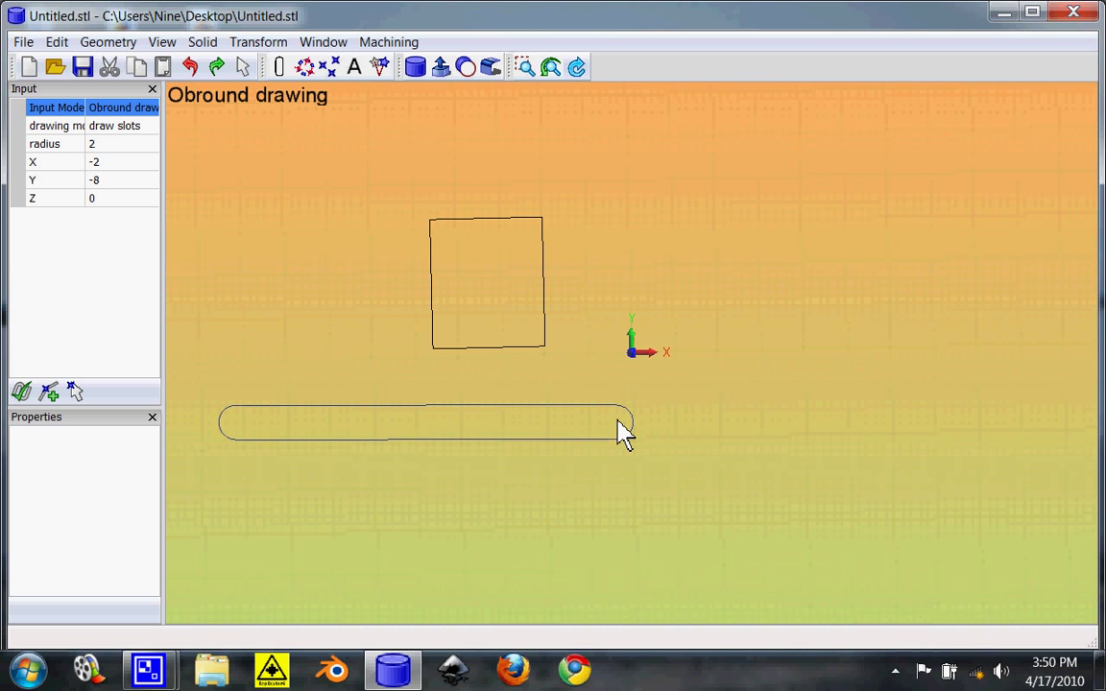
left_click(618, 427)
Draw a six-sided polygon (hexagon) above-right of the origin
left_click(280, 66)
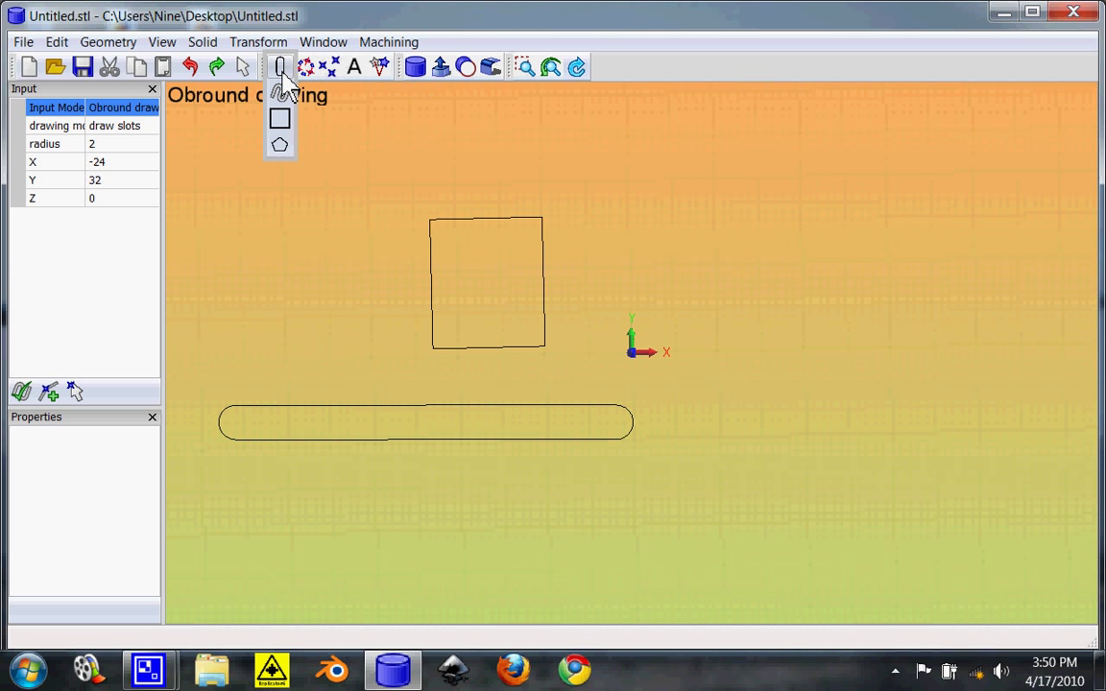
left_click(279, 146)
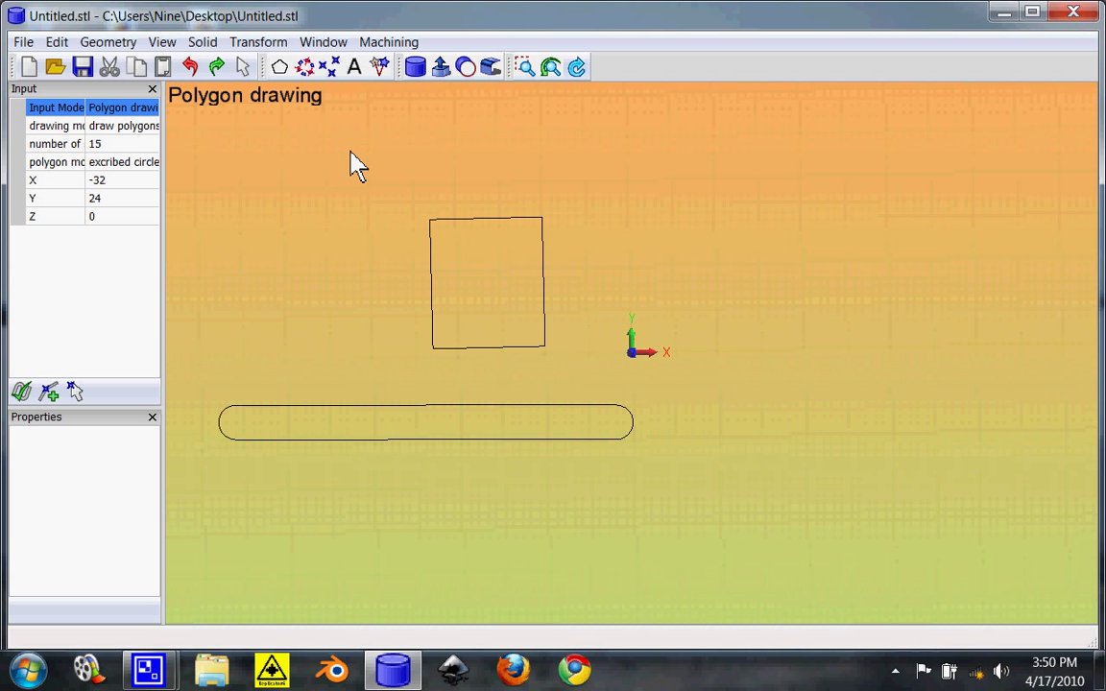
left_click(97, 143)
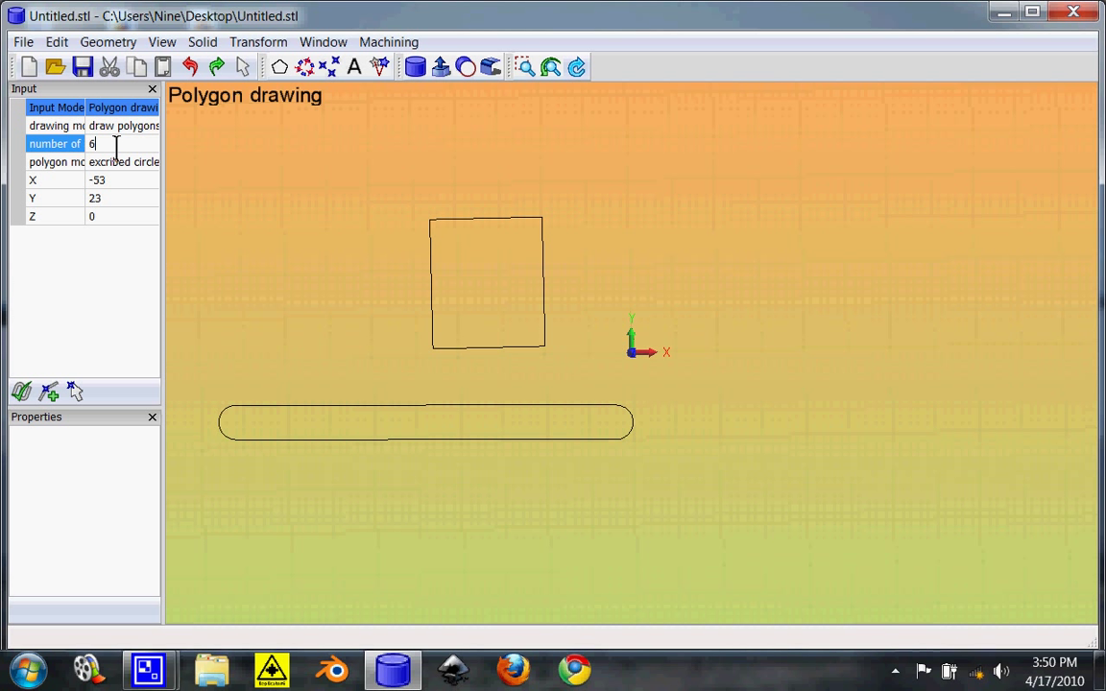
key("Return")
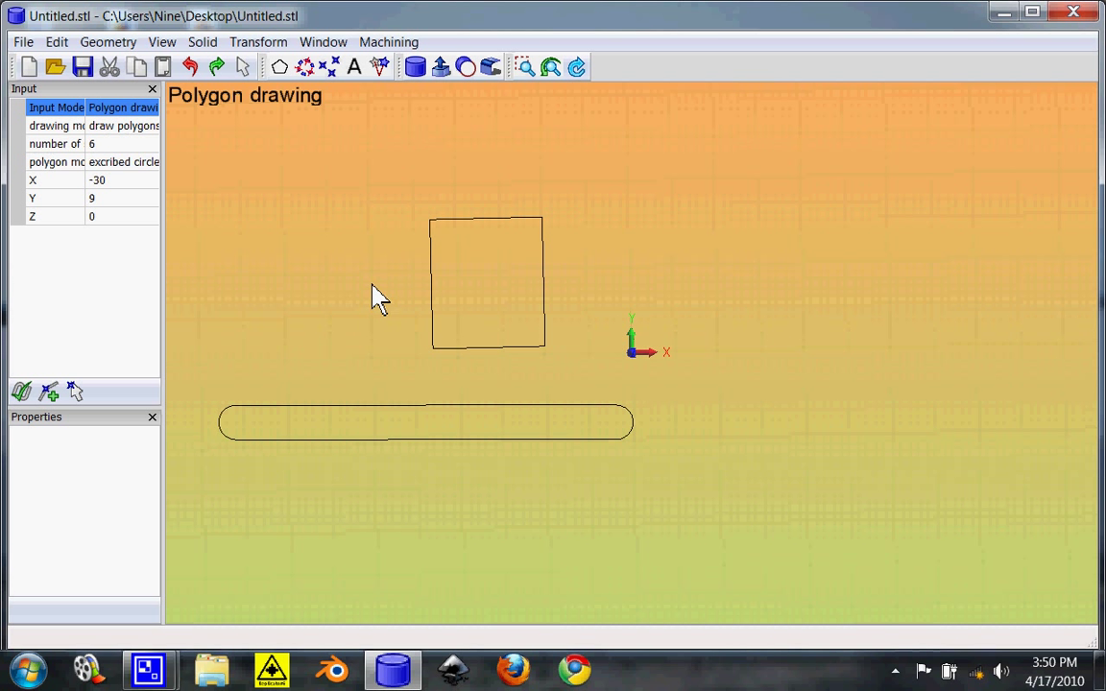
left_click(735, 203)
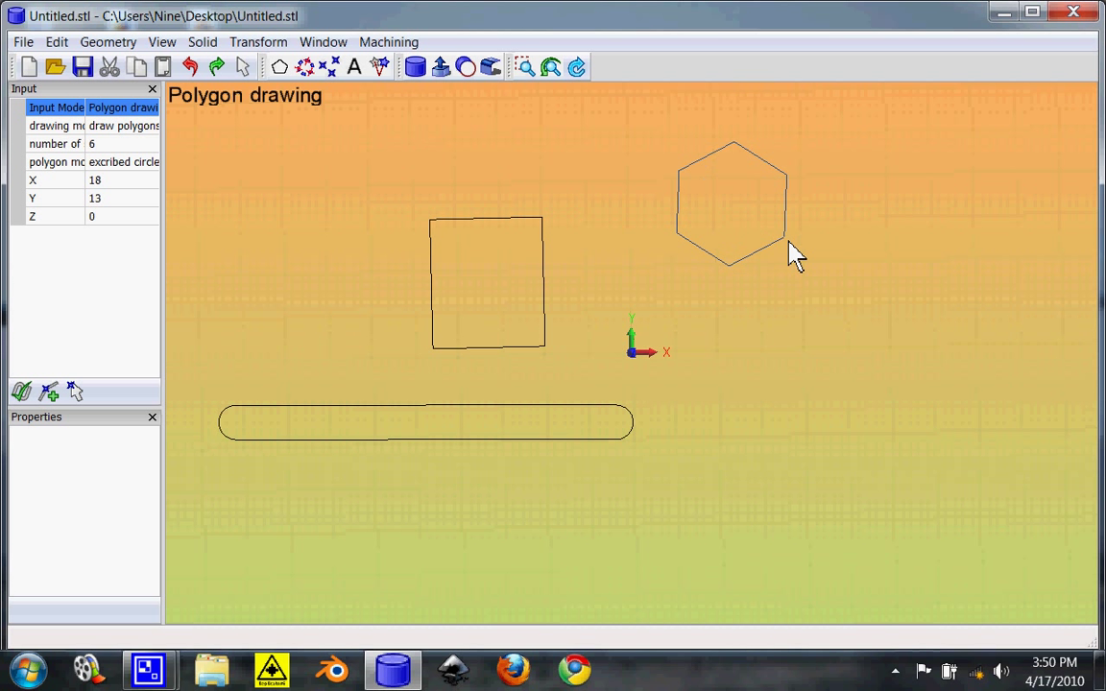
left_click(792, 248)
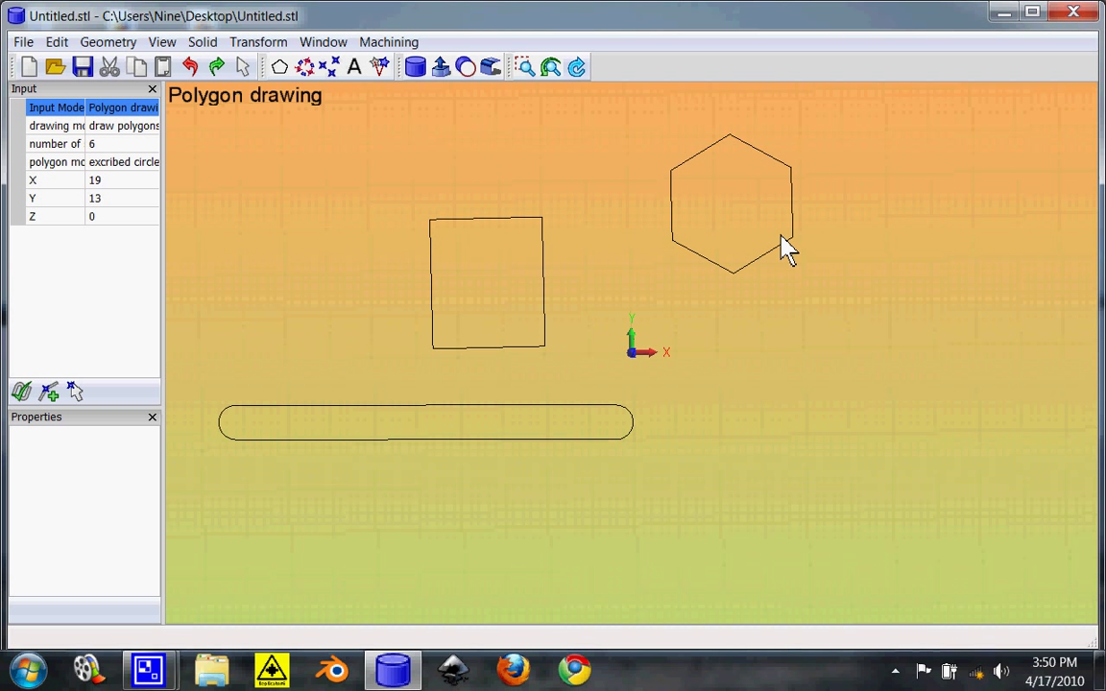
left_click(101, 143)
Set polygon sides to 15 and draw a polygon below the hexagon
left_click(123, 144)
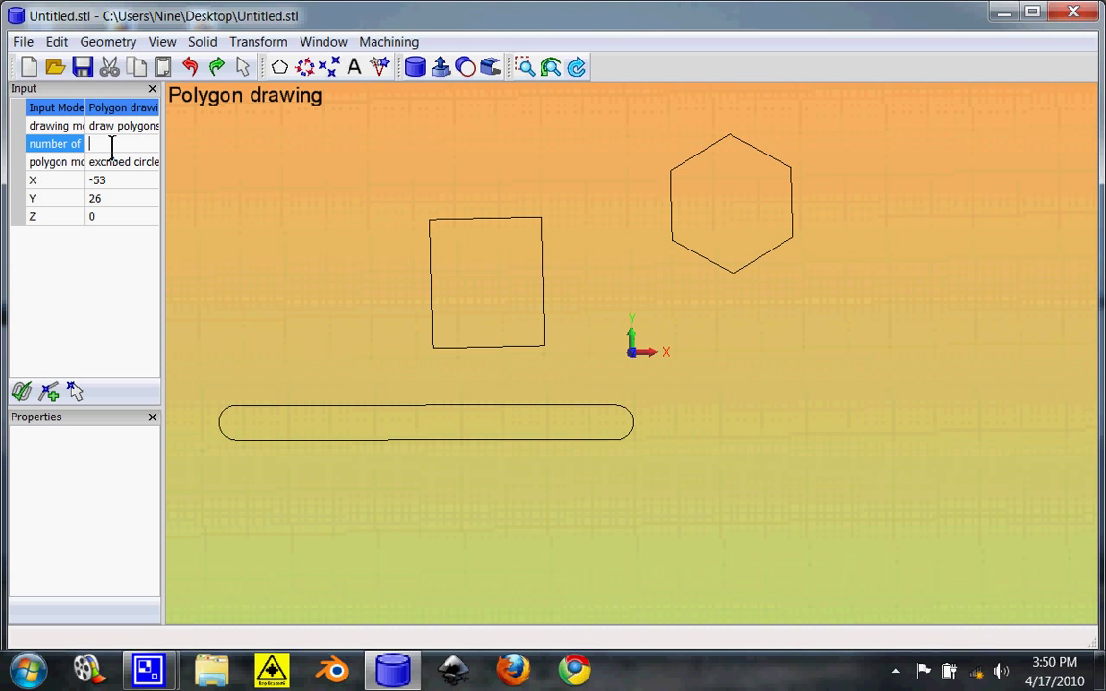
key("Tab")
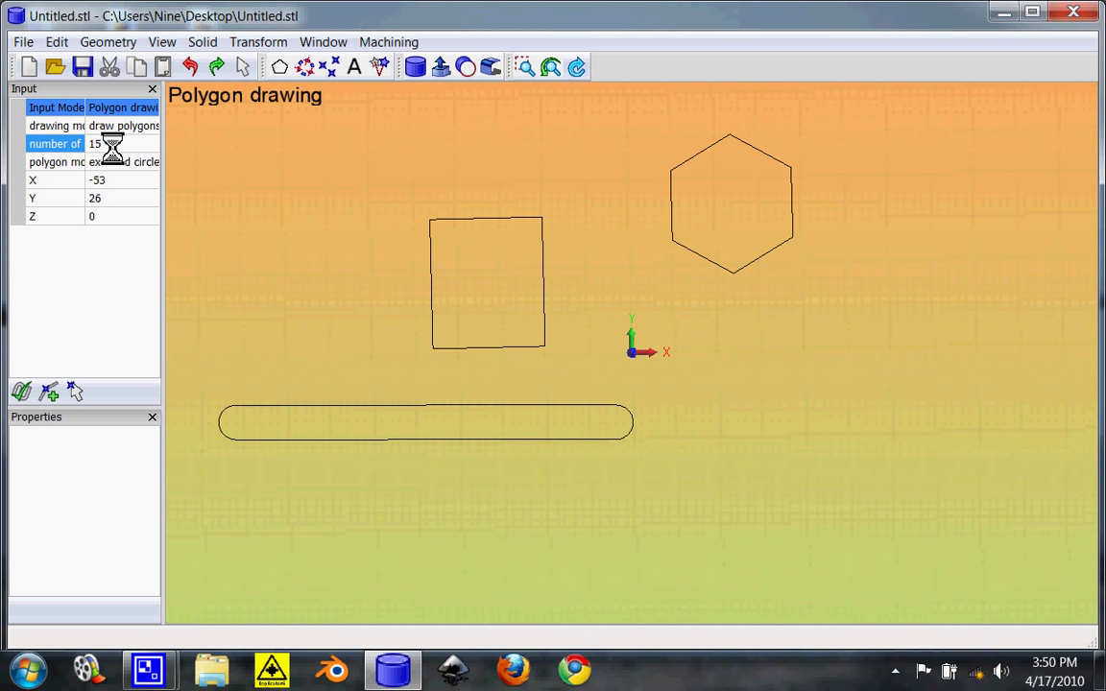
left_click(23, 394)
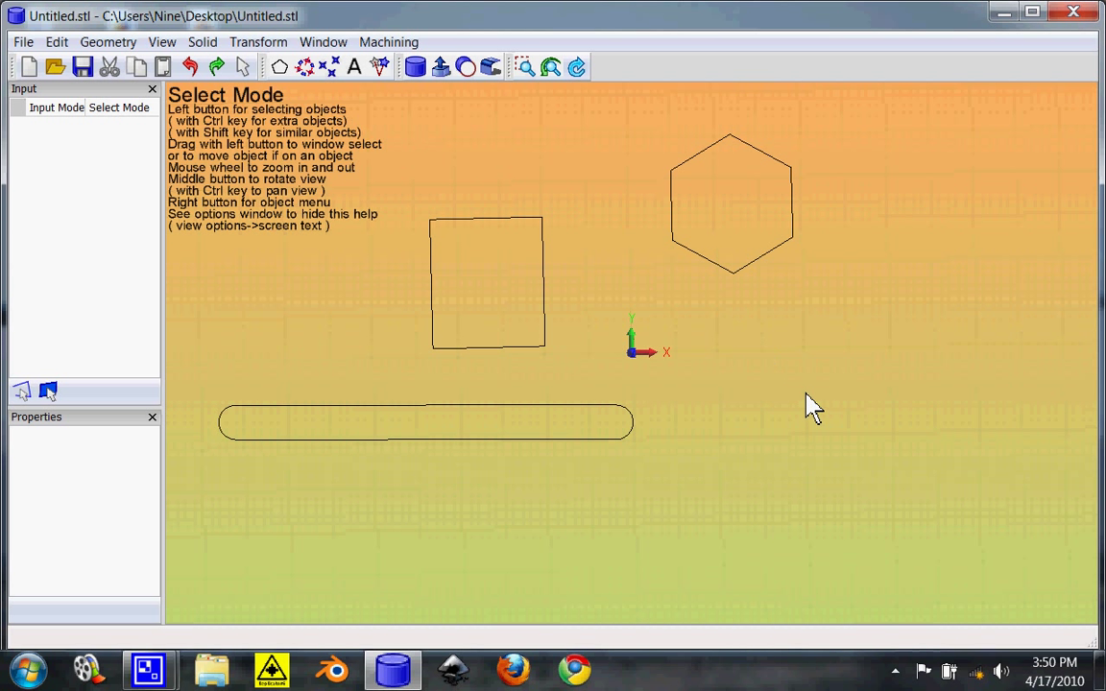
left_click(279, 66)
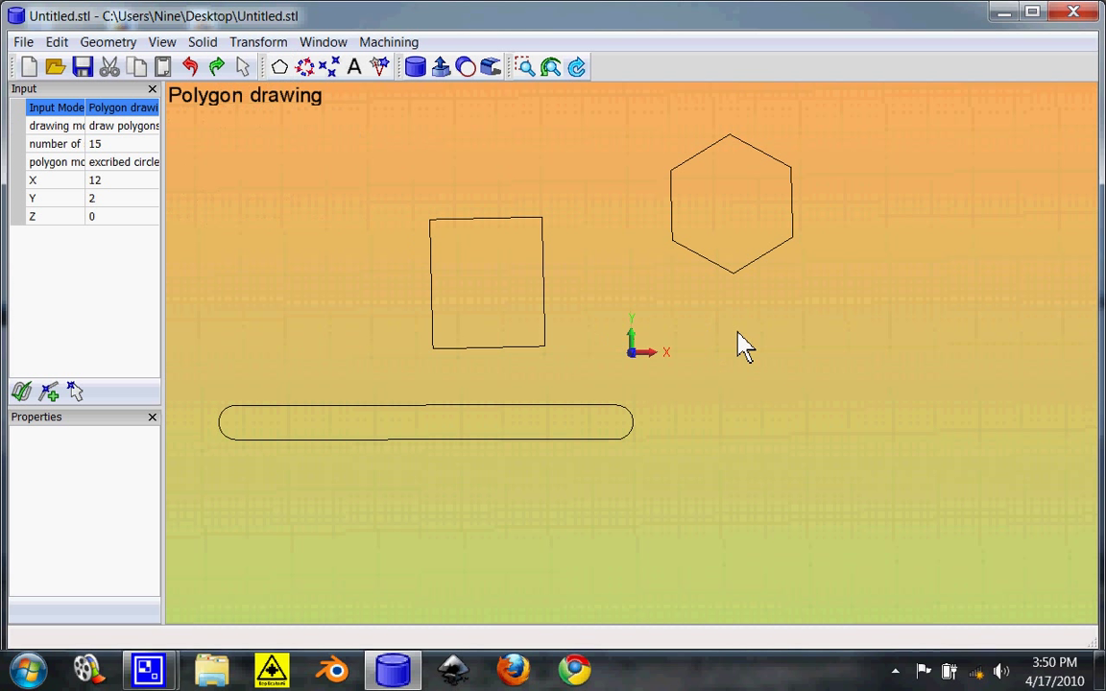
left_click(735, 336)
left_click(789, 367)
Set polygon sides to 30 and draw a larger near-circle at the upper left
left_click(119, 143)
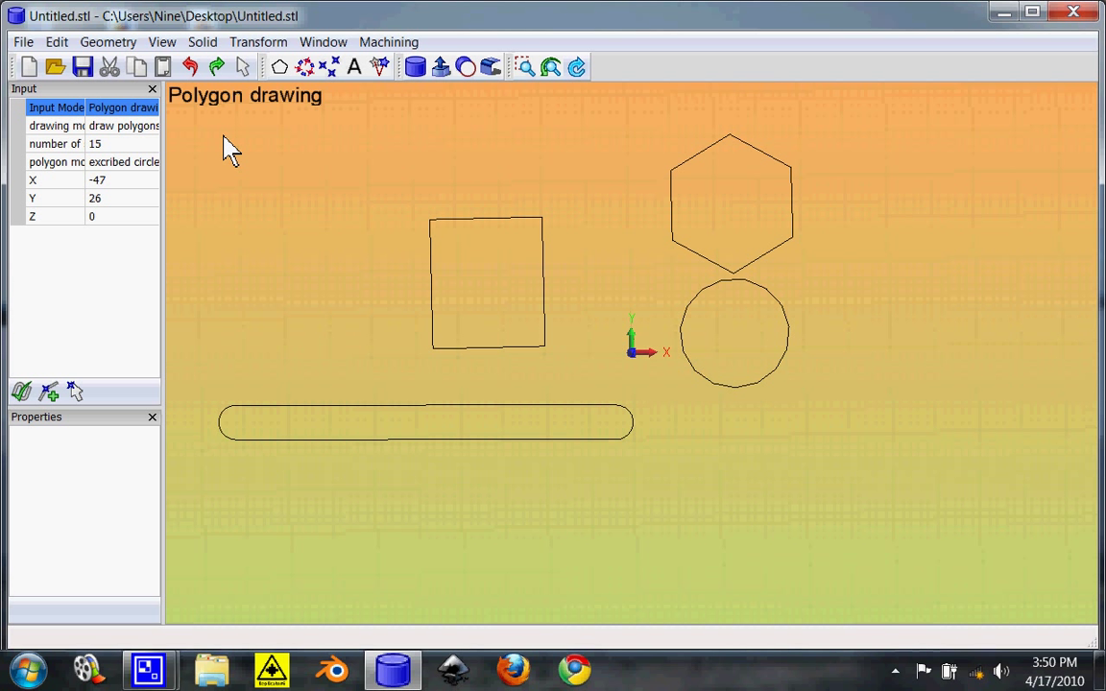
left_click(115, 143)
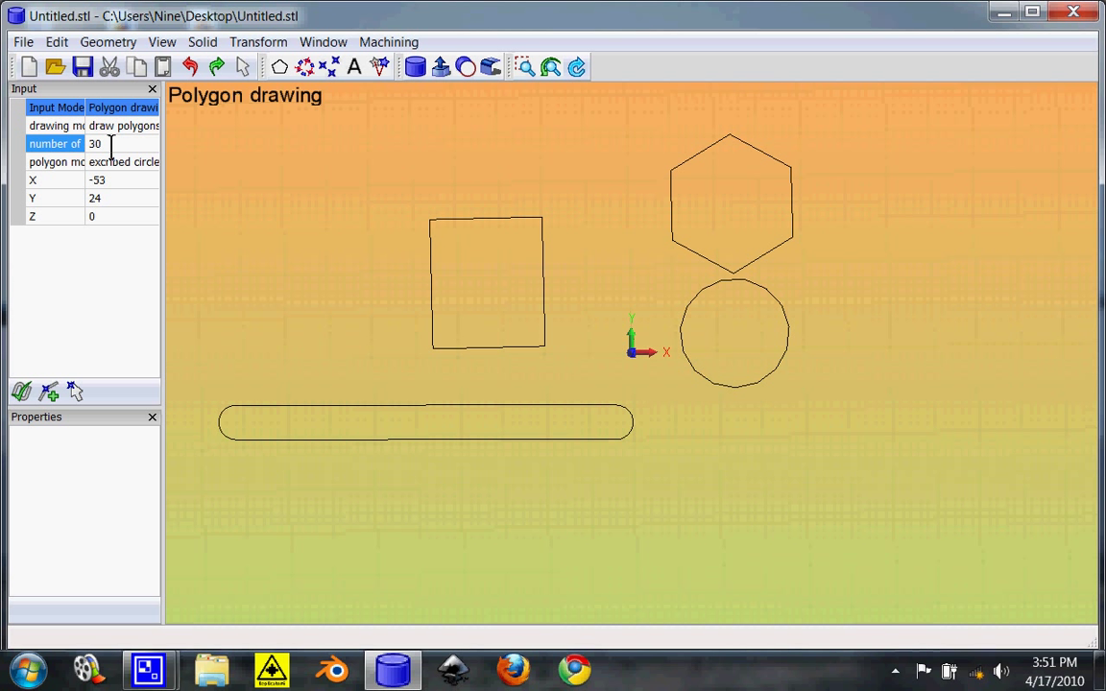
key("Return")
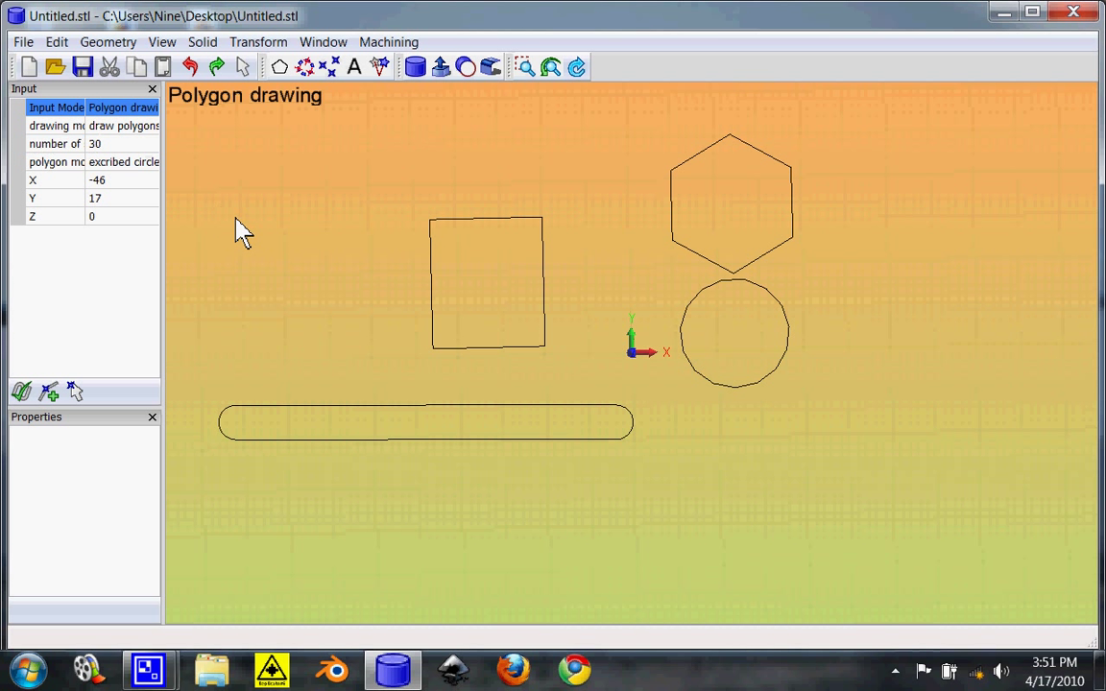
left_click_drag(265, 205, 336, 265)
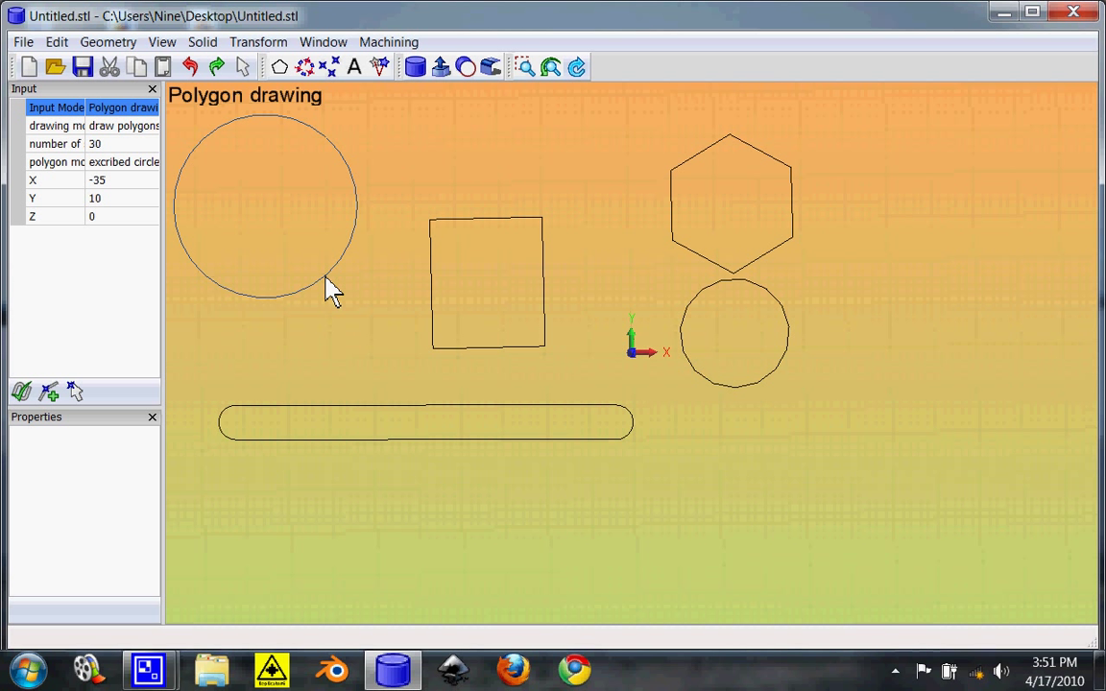
left_click(326, 280)
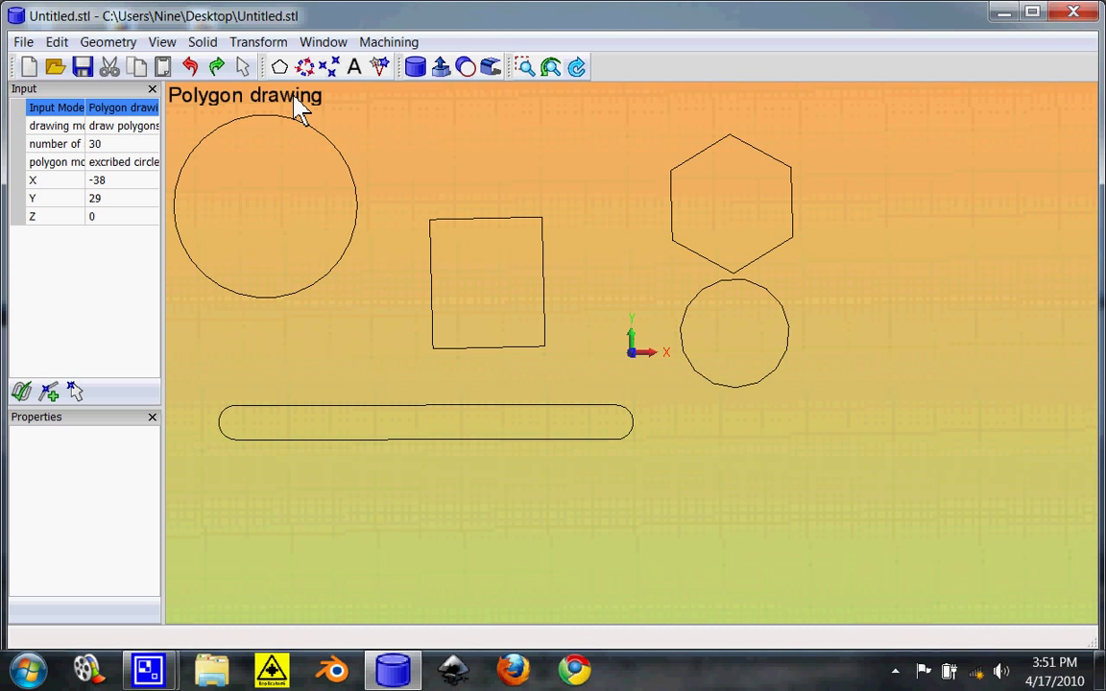
Draw a three-point circle across the hexagon's right side, overlapping the 15-sided polygon's top
mouse_move(285, 75)
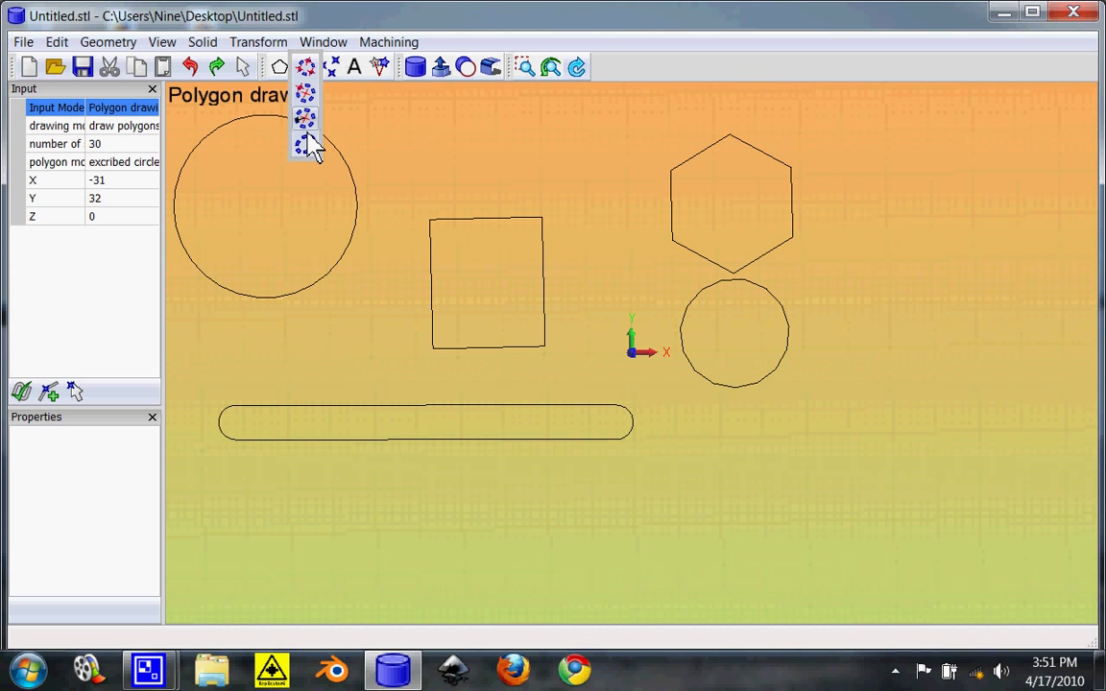
left_click(305, 91)
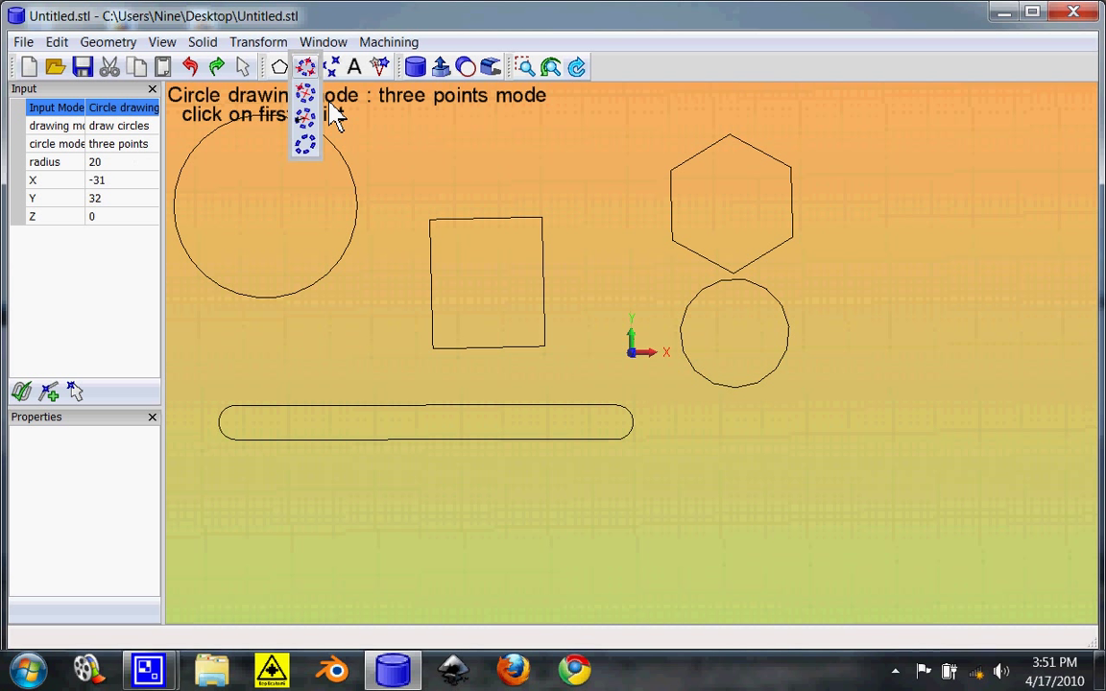
left_click(307, 69)
left_click(305, 90)
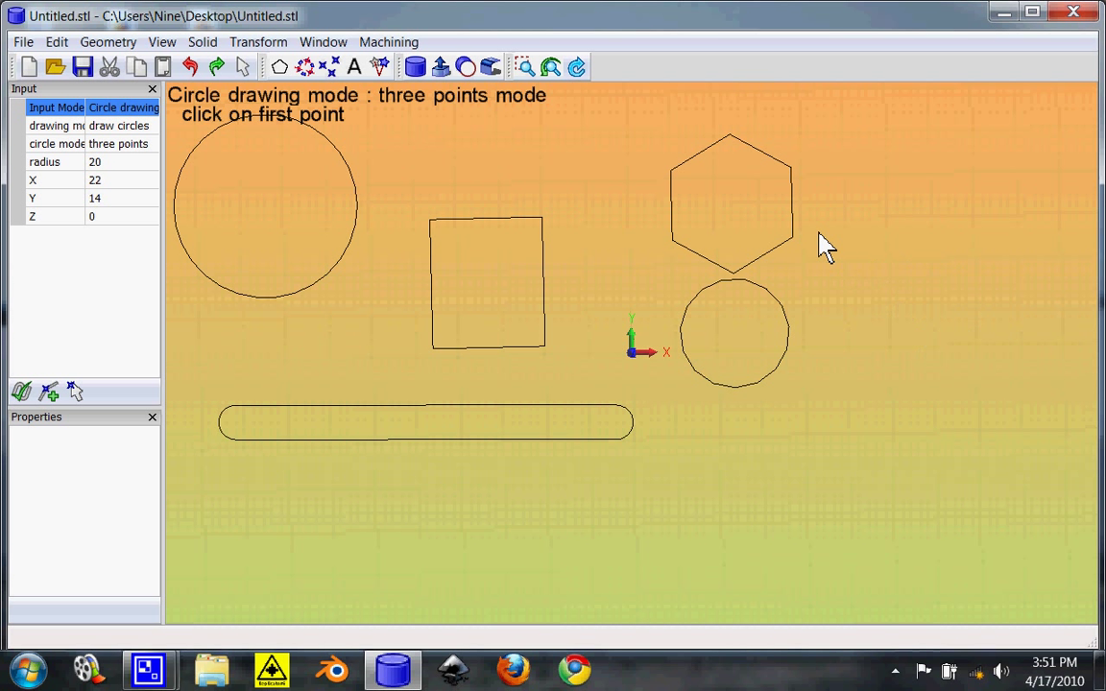
left_click(736, 278)
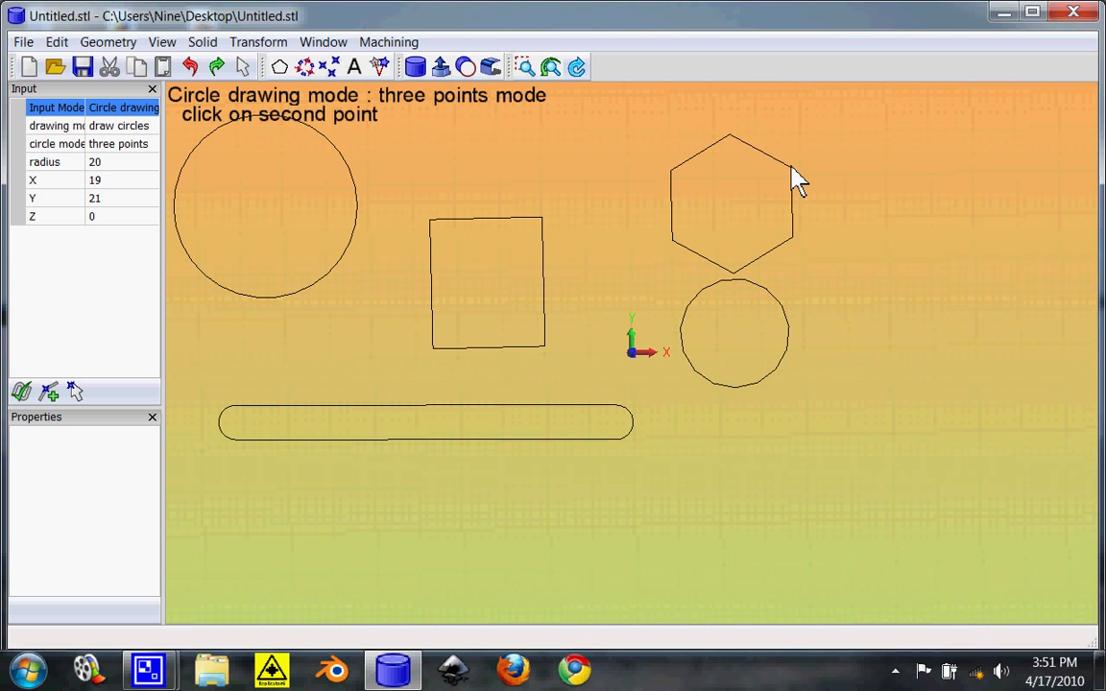
left_click(792, 168)
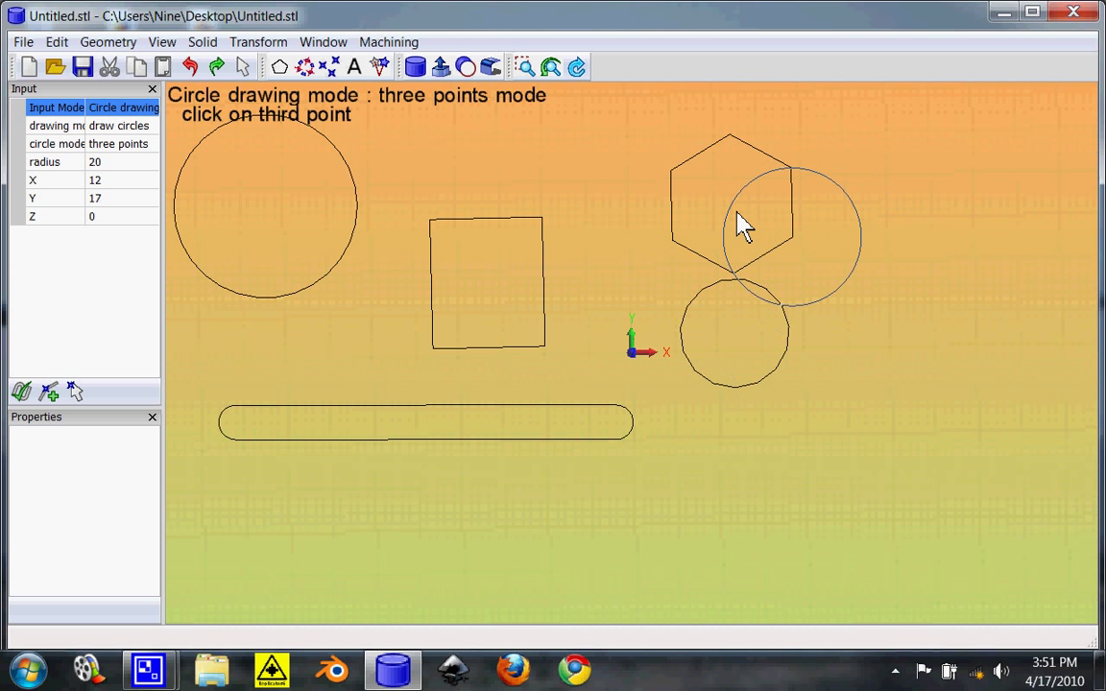
left_click(736, 217)
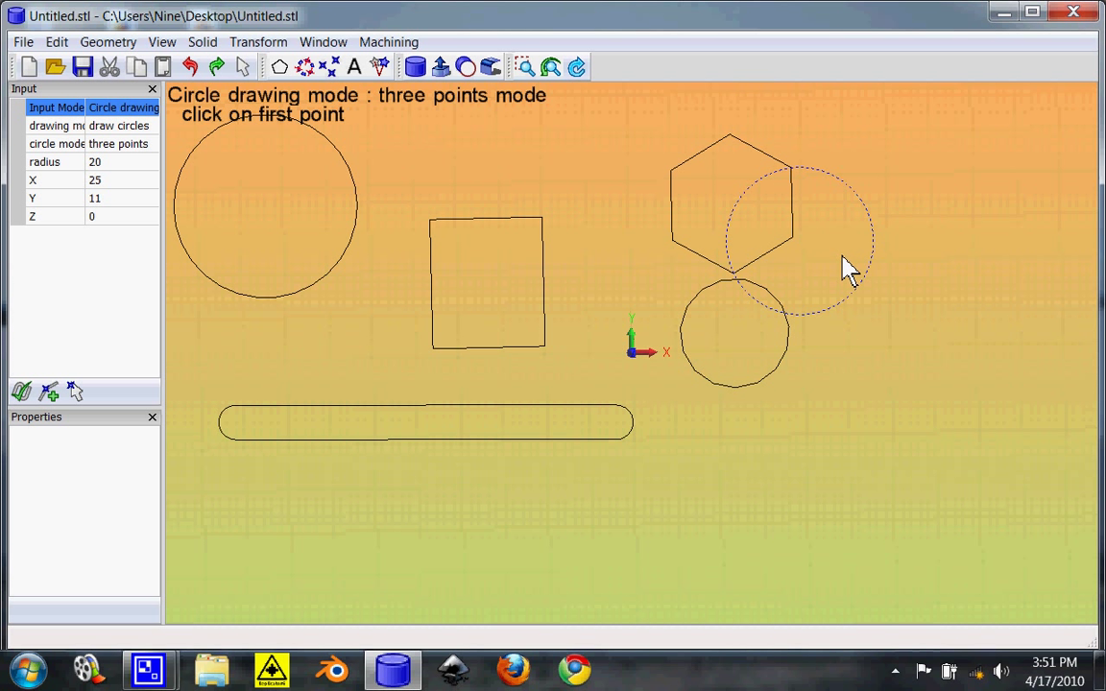
Draw a larger centre-and-point circle to the lower right of the 15-sided polygon
mouse_move(311, 73)
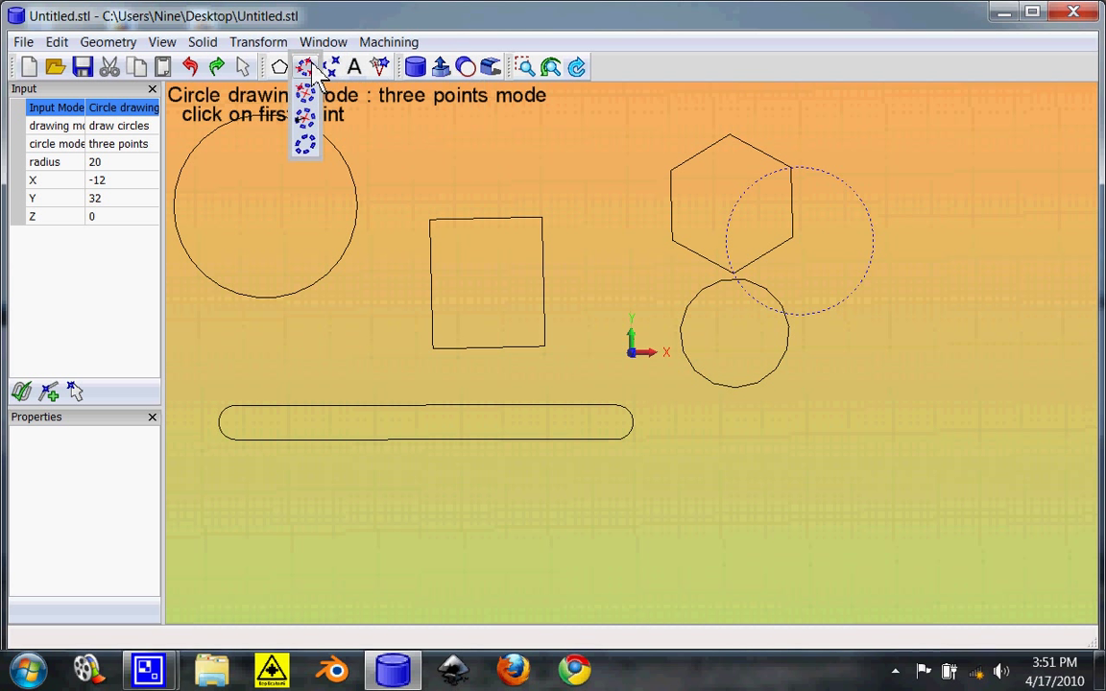
left_click(305, 115)
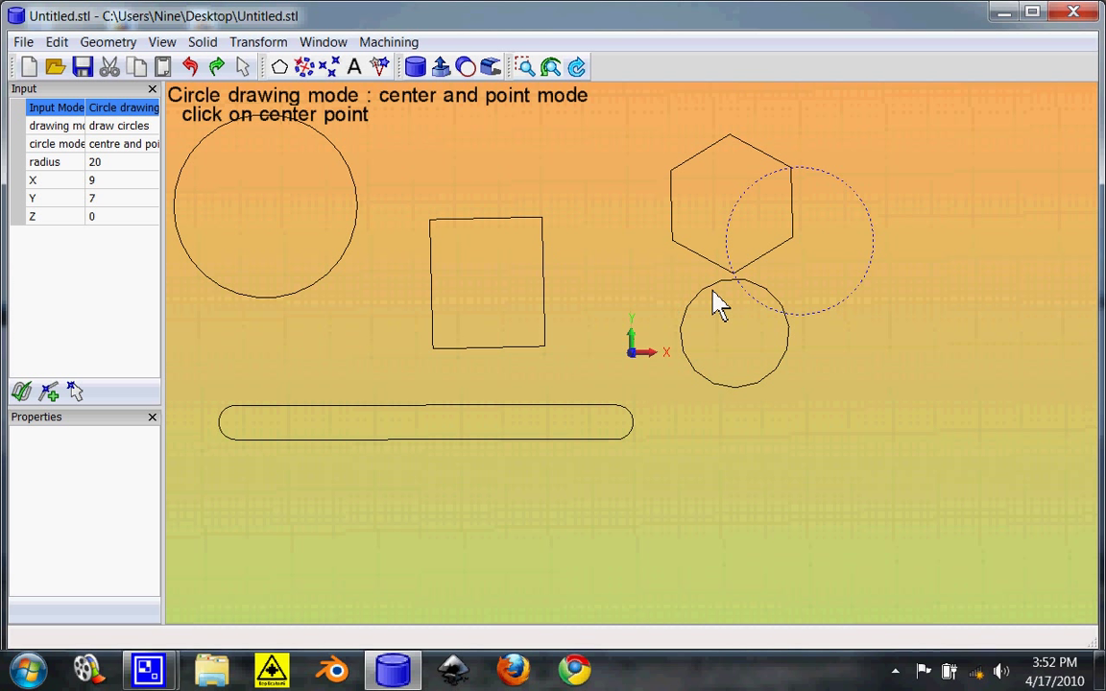
left_click(908, 377)
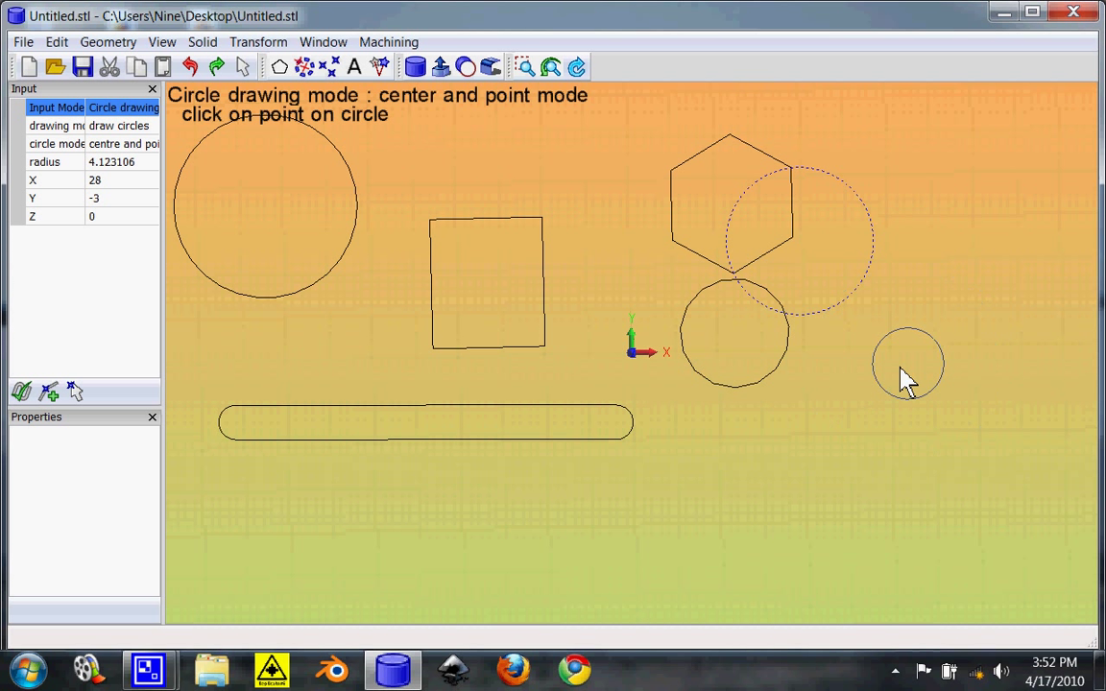
left_click(809, 398)
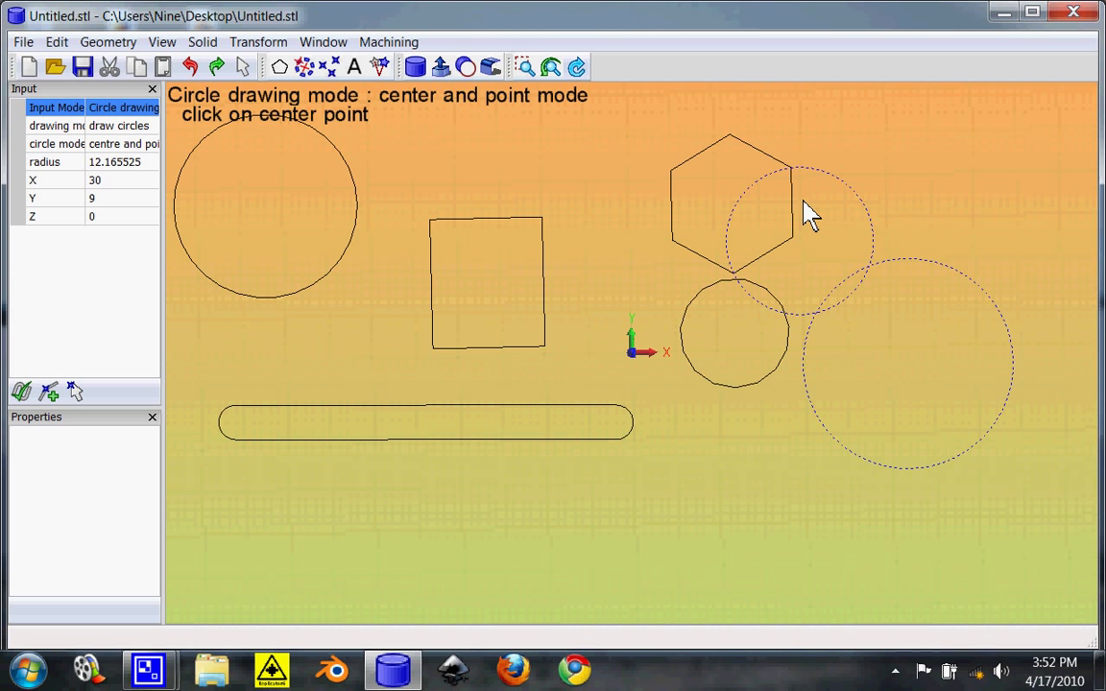
Place two radius-20 circles, one lower middle and one left of centre
mouse_move(312, 76)
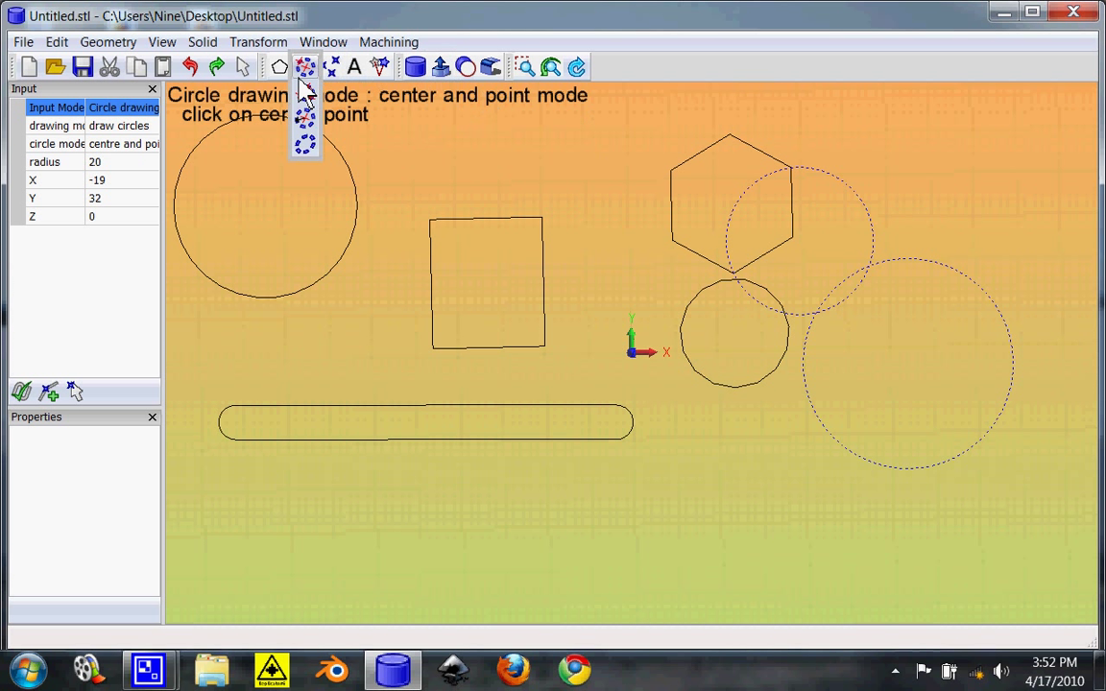
left_click(305, 116)
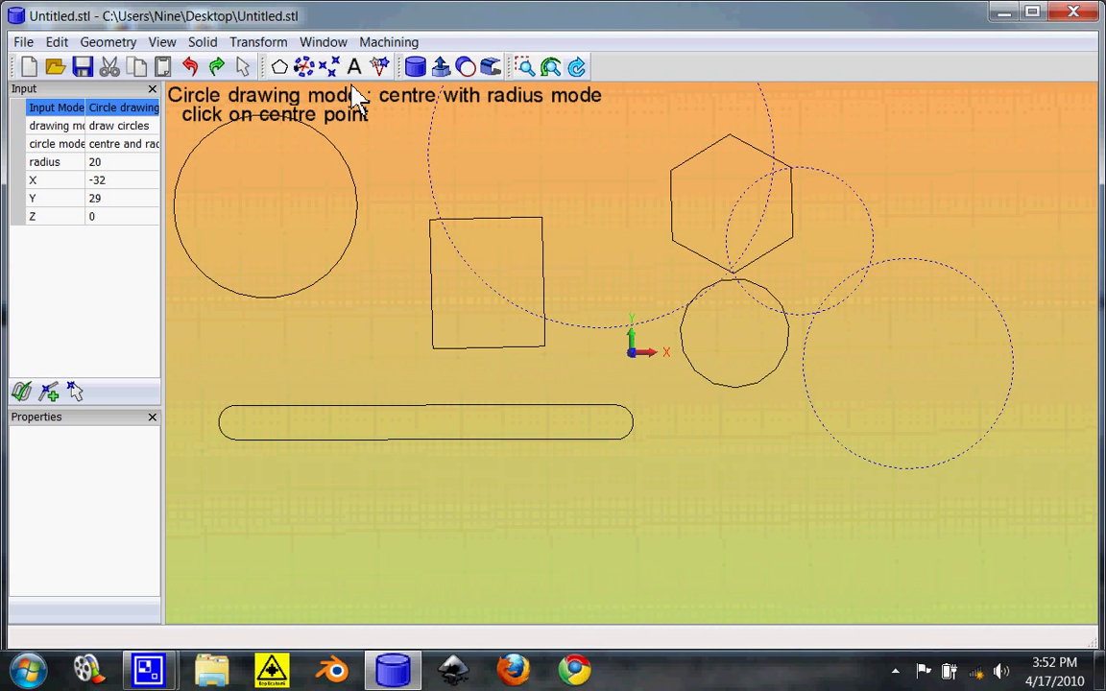
mouse_move(307, 85)
left_click(732, 483)
left_click(435, 393)
Change the circle radius to 5 and place three small circles around the obround
left_click(107, 162)
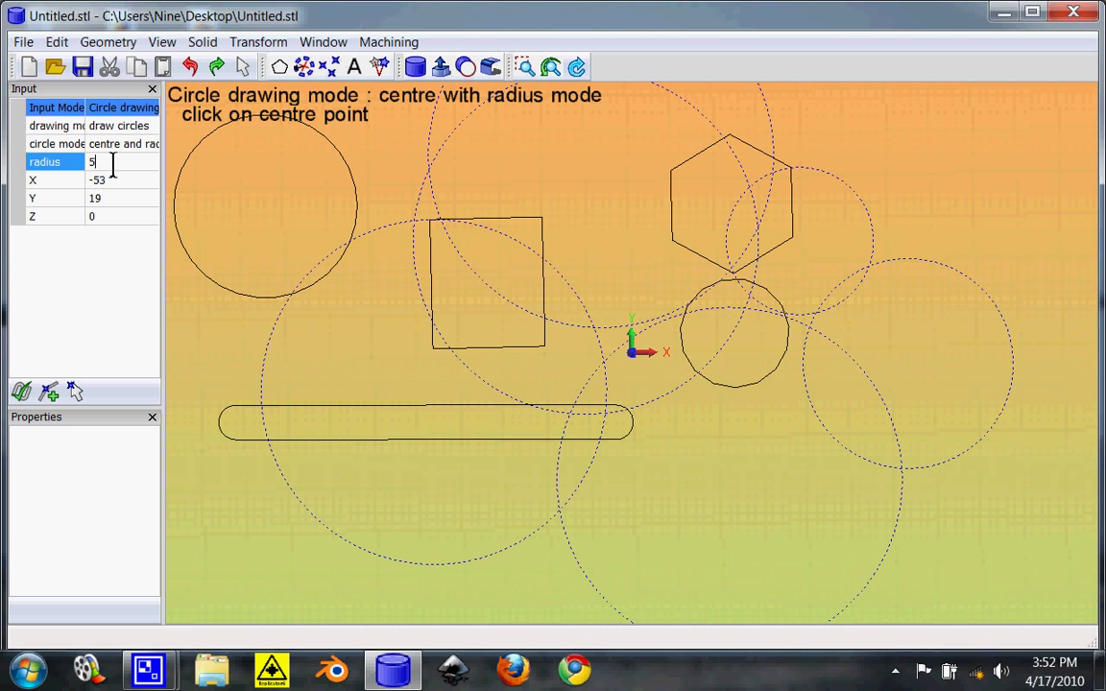
key("Return")
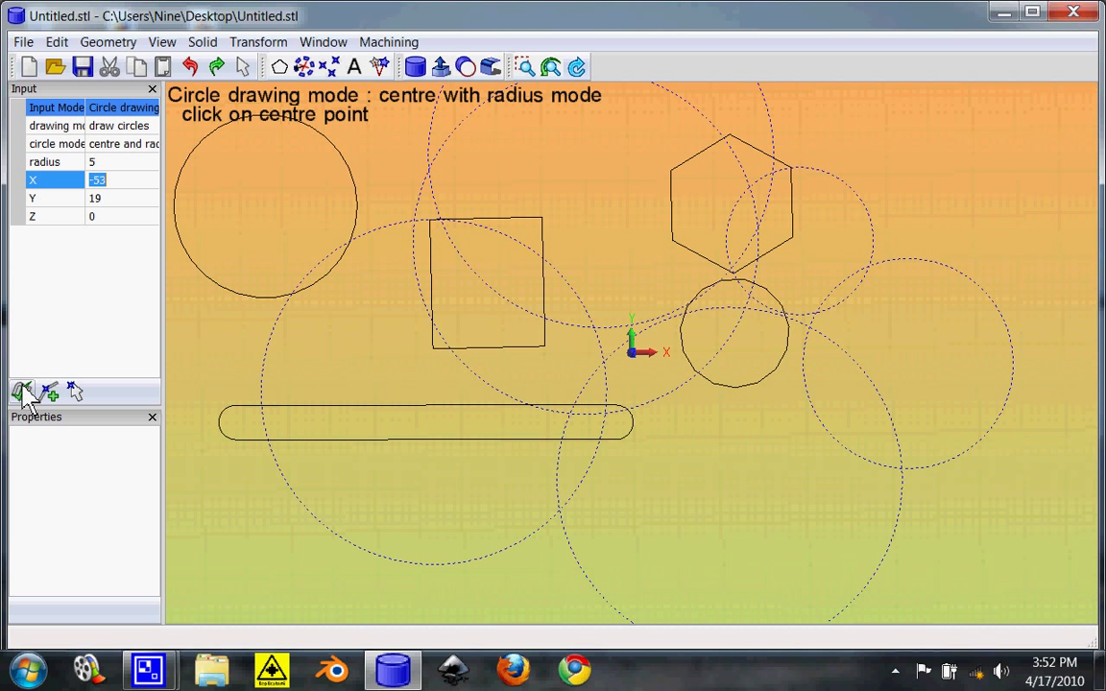
left_click(321, 376)
left_click(624, 465)
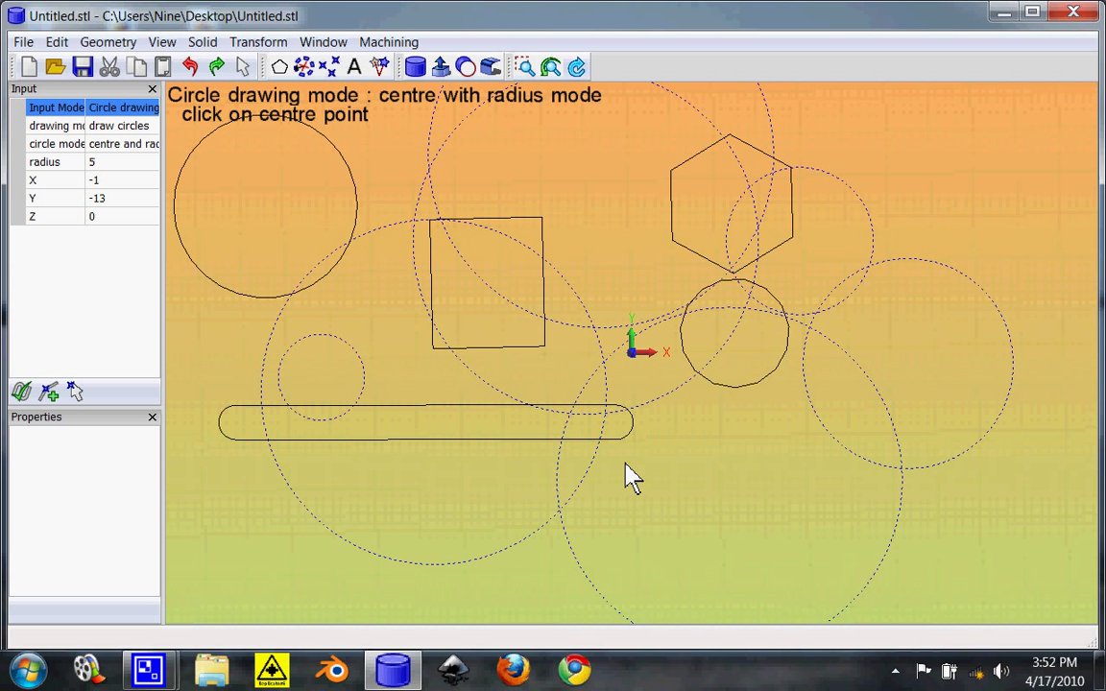
left_click(806, 452)
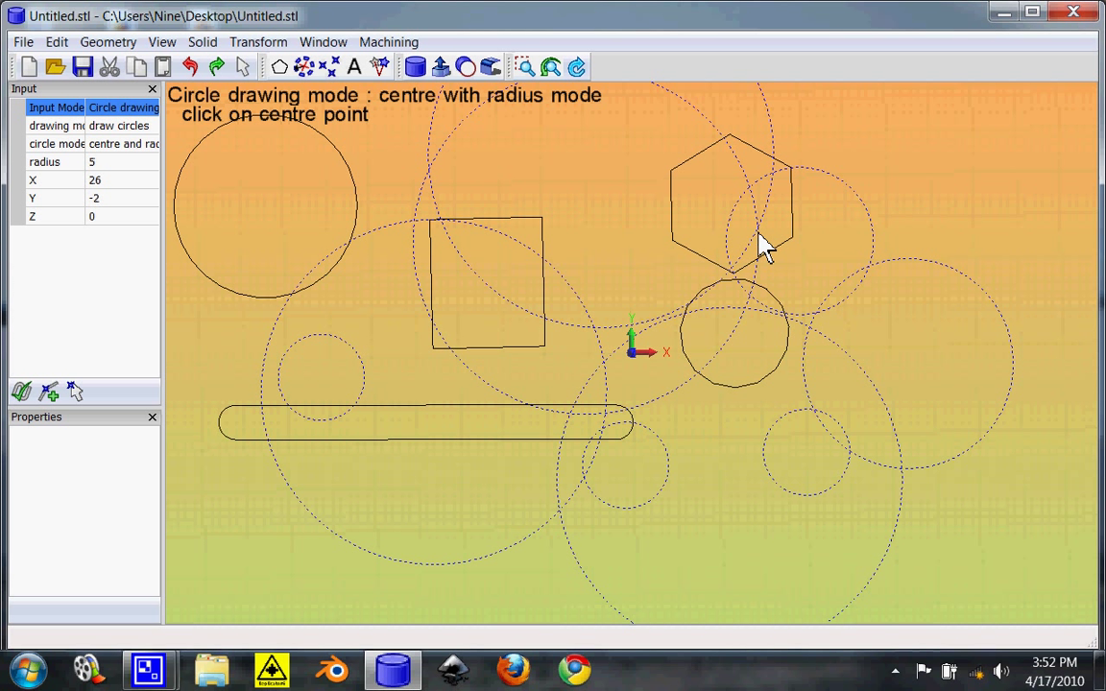